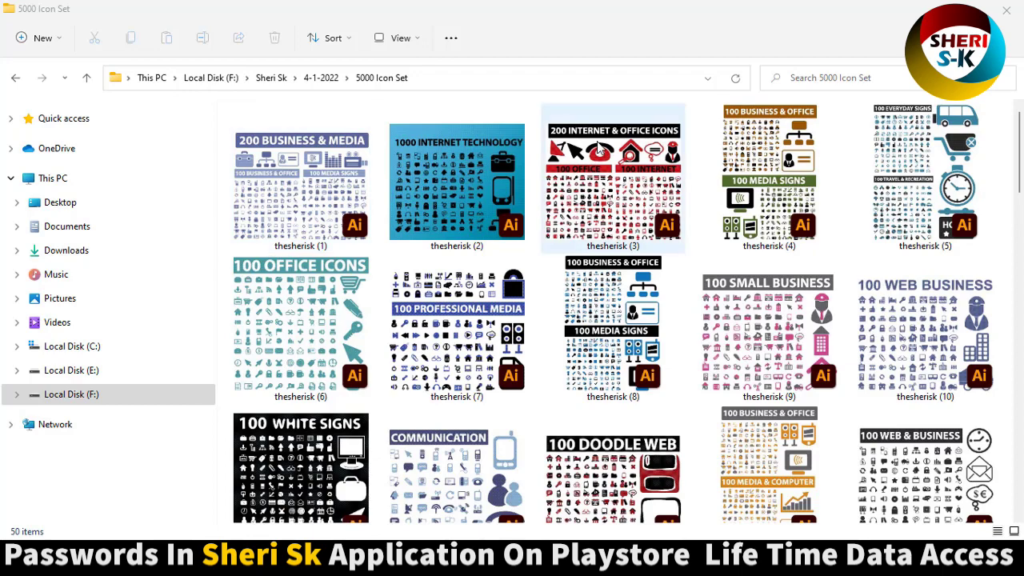
# Scroll the icon folder and check the sizes of thesherisk (21) and (22).
pyautogui.scroll(-4, 600, 152)
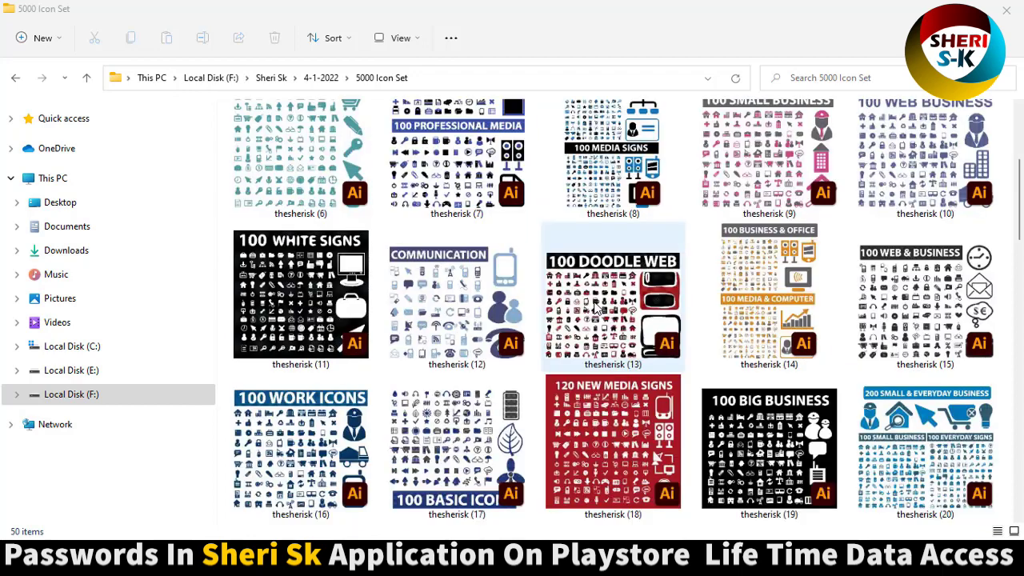
pyautogui.scroll(-3, 608, 225)
pyautogui.scroll(-4, 620, 296)
pyautogui.scroll(-1, 622, 302)
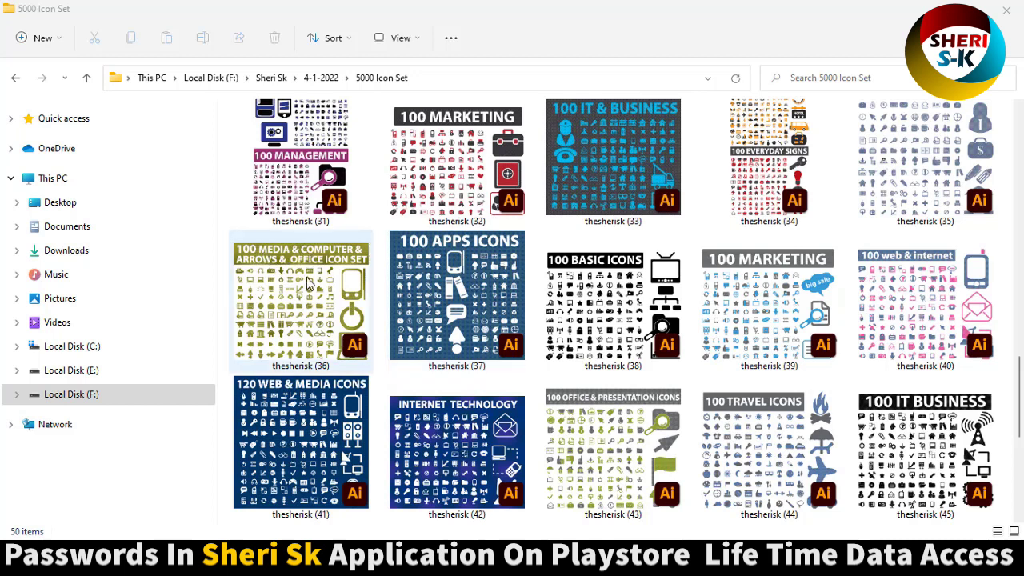
pyautogui.scroll(1, 289, 272)
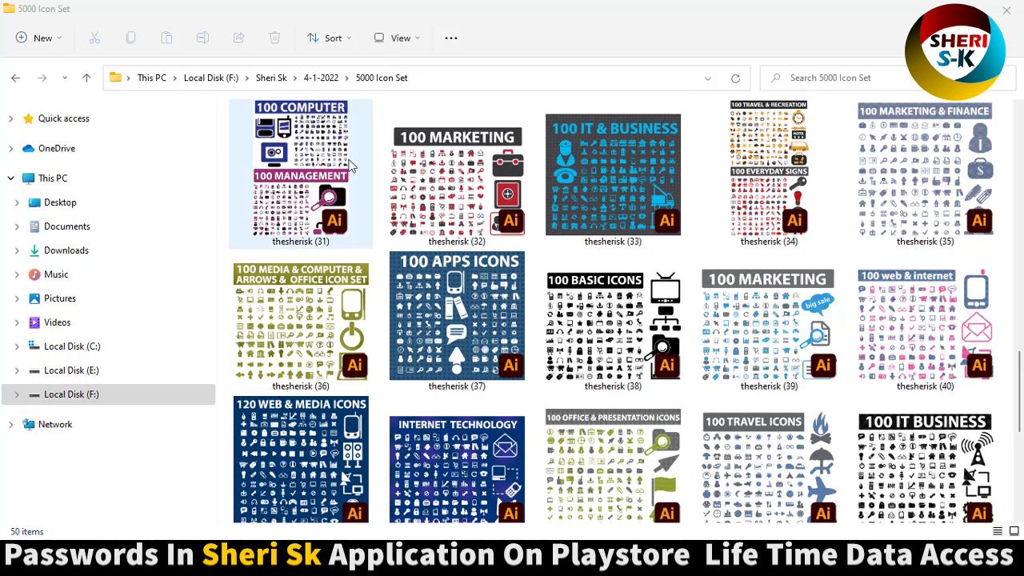
pyautogui.scroll(-2, 444, 236)
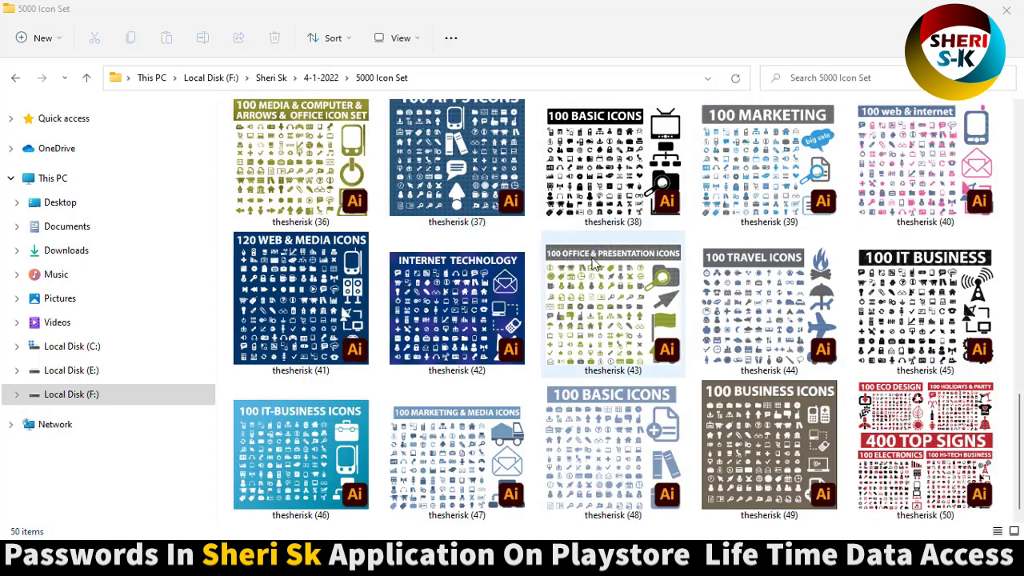
pyautogui.scroll(1, 632, 308)
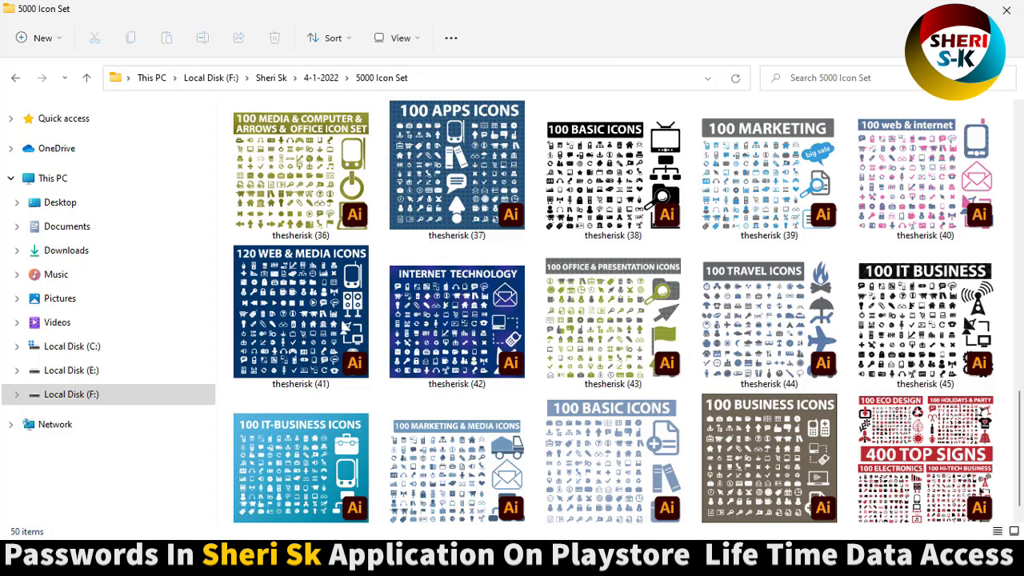
pyautogui.scroll(-1, 640, 232)
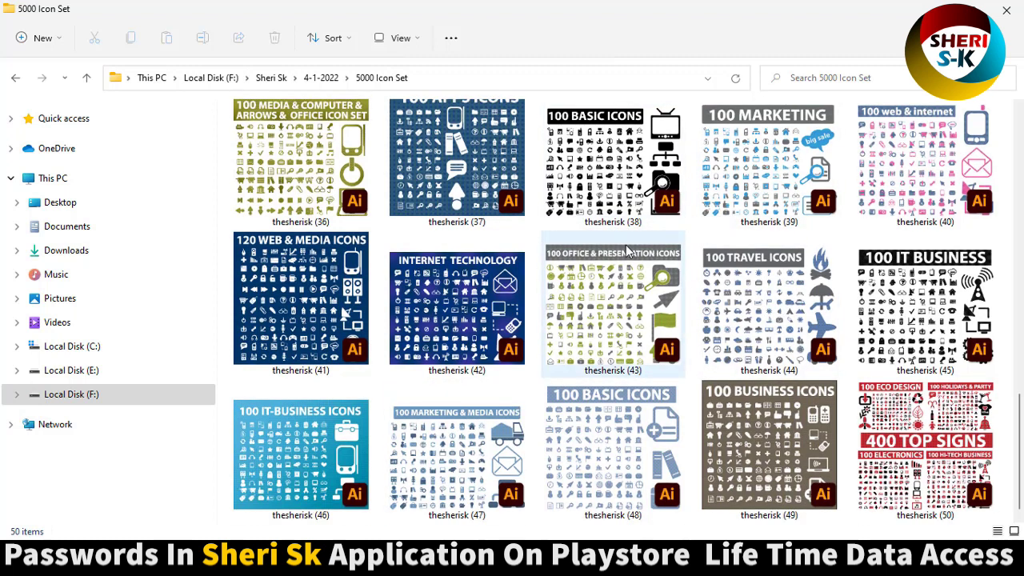
pyautogui.scroll(5, 628, 252)
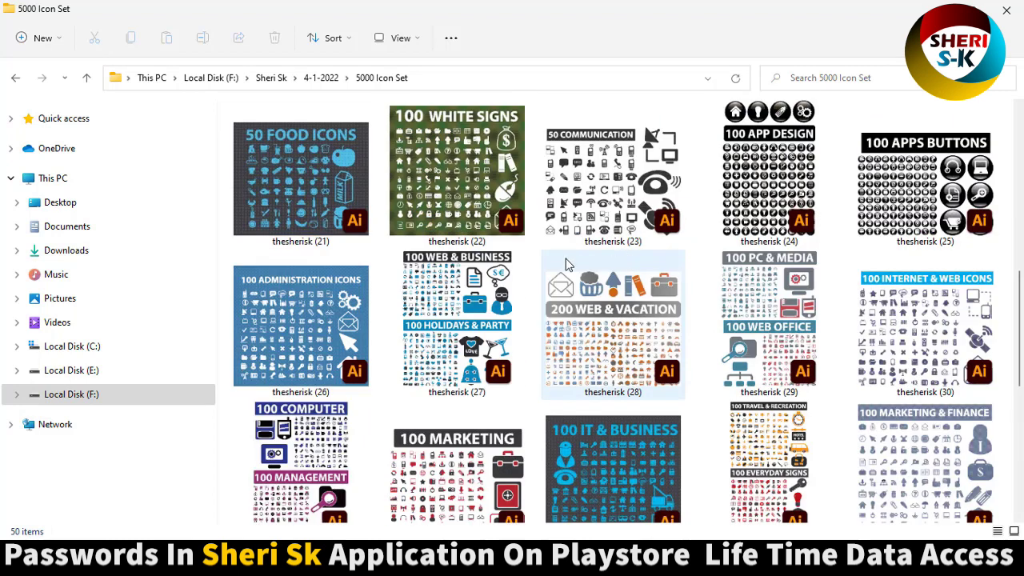
pyautogui.click(299, 166)
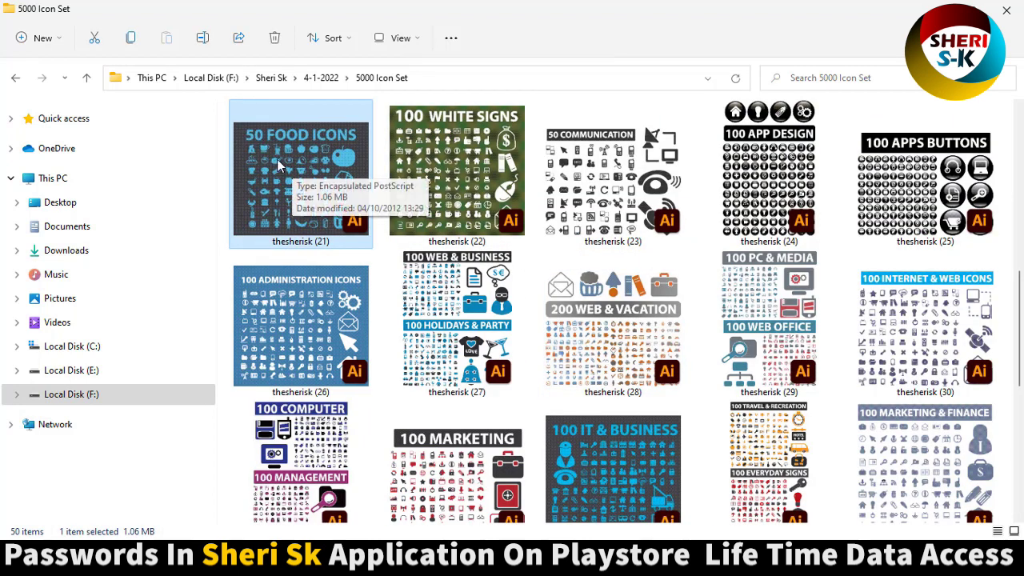
pyautogui.click(434, 133)
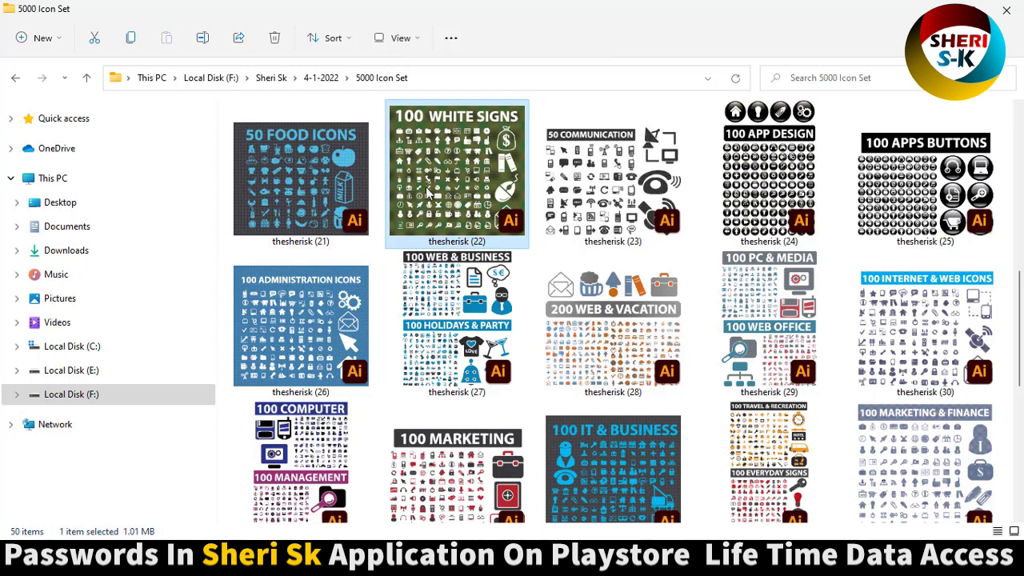
# Compare sets (23), (24), (25), (30) and (34), then select thesherisk (11), 100 White Signs.
pyautogui.click(605, 183)
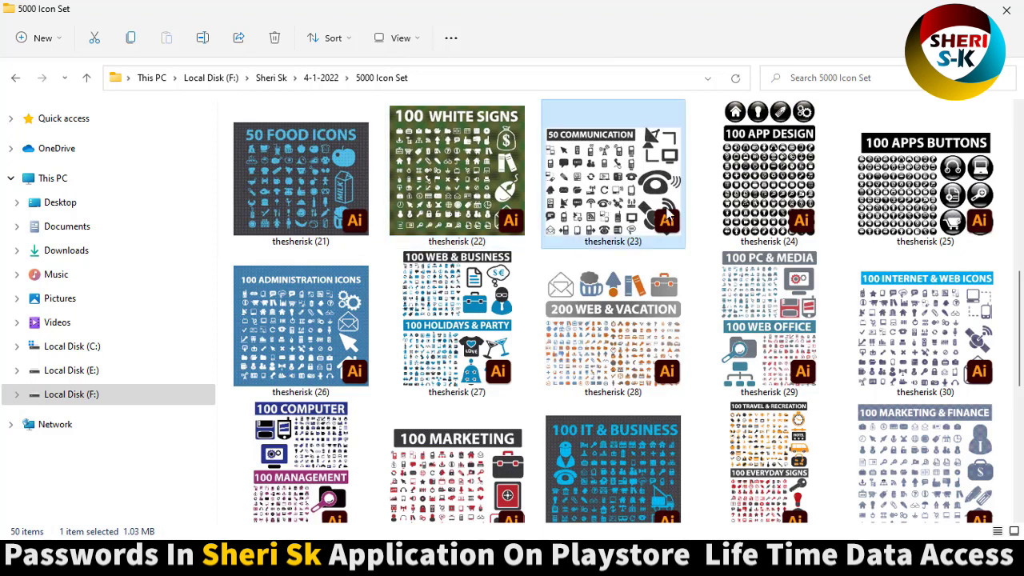
pyautogui.click(714, 202)
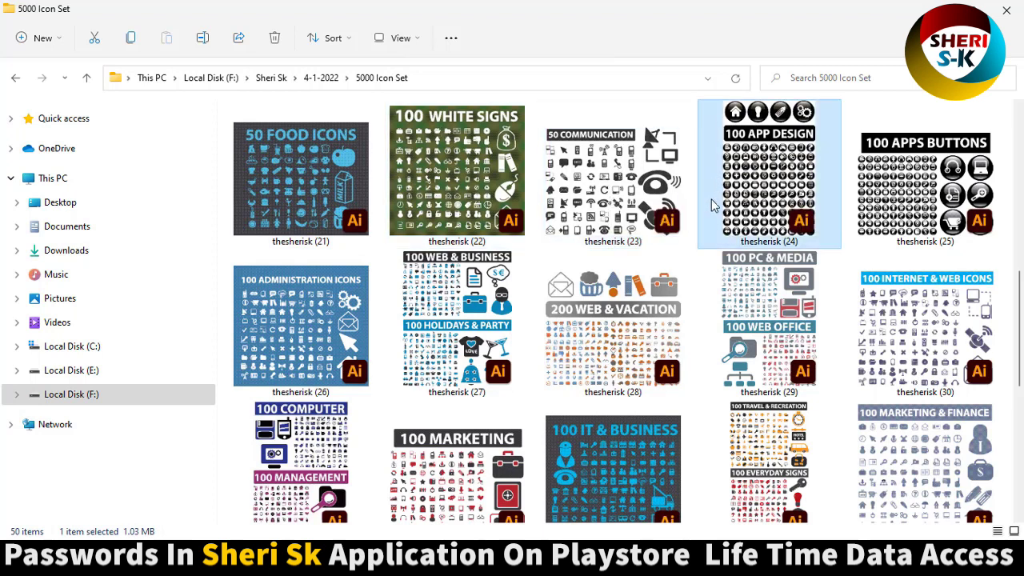
pyautogui.moveTo(926, 184)
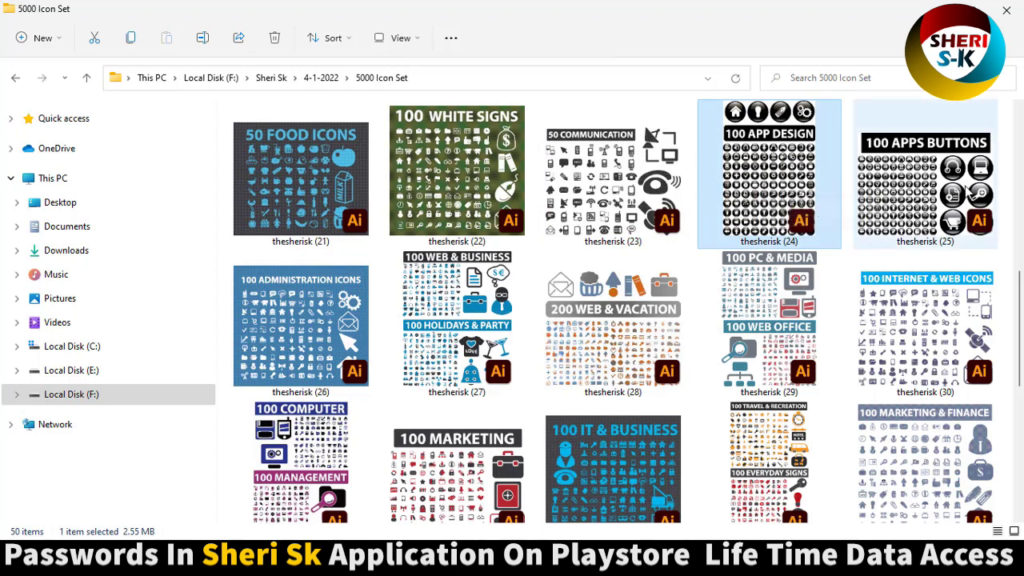
pyautogui.click(927, 204)
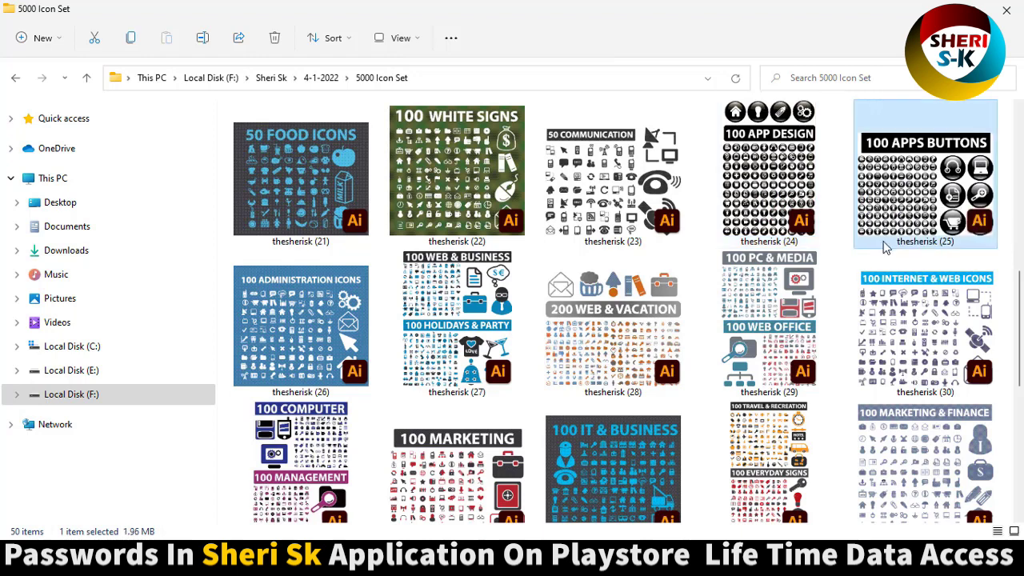
pyautogui.click(947, 329)
pyautogui.scroll(-2, 946, 330)
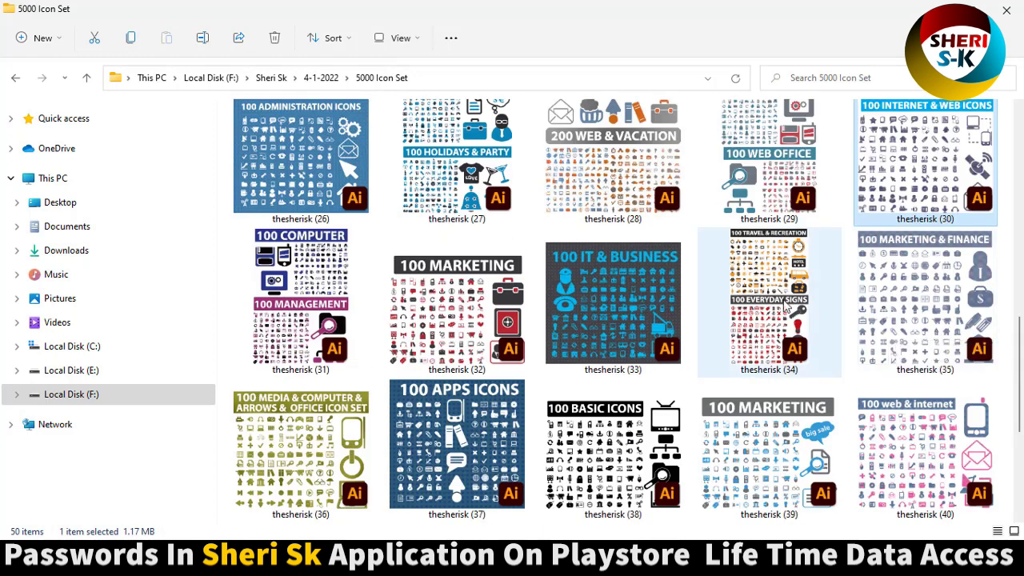
pyautogui.click(774, 337)
pyautogui.scroll(5, 772, 340)
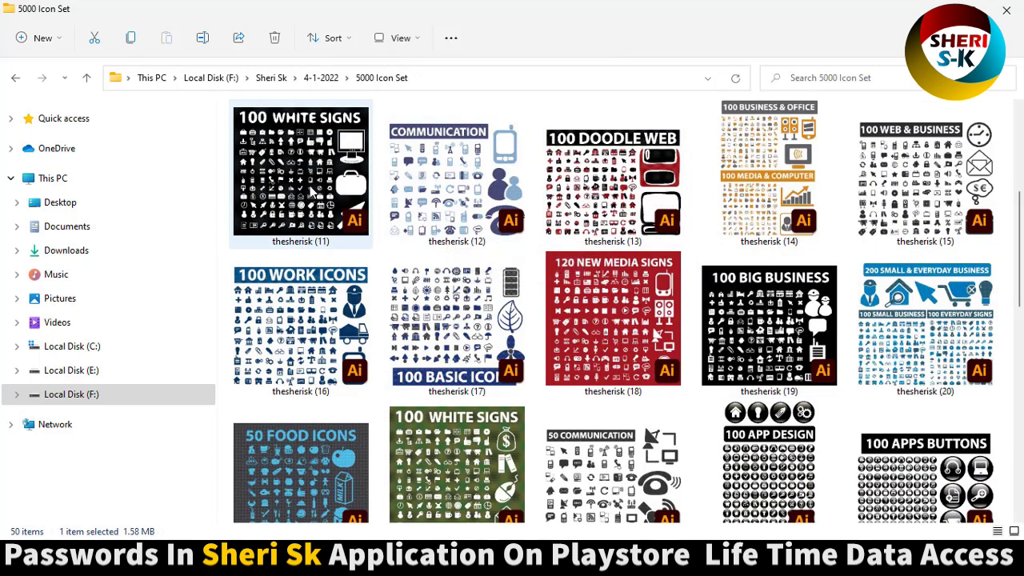
pyautogui.click(313, 192)
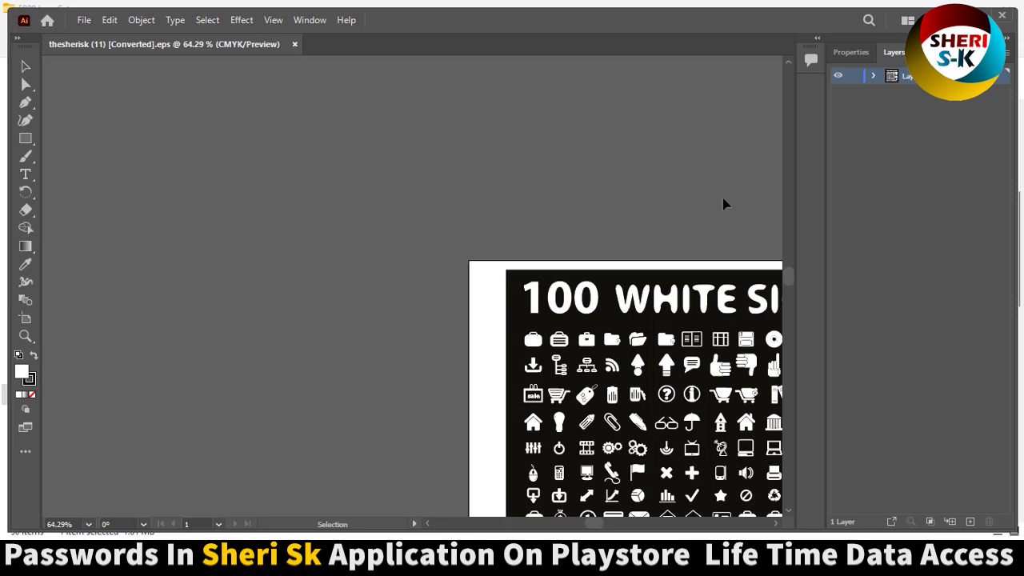
# Centre the 100 White Signs artwork on the canvas, select it and zoom to 200%.
pyautogui.moveTo(667, 237); pyautogui.dragTo(473, 112)
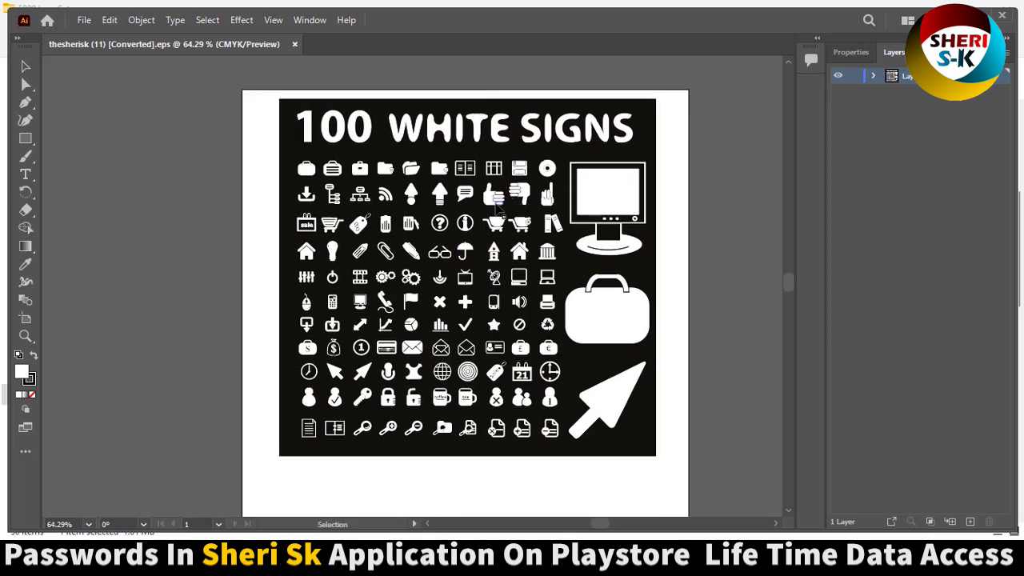
pyautogui.click(495, 197)
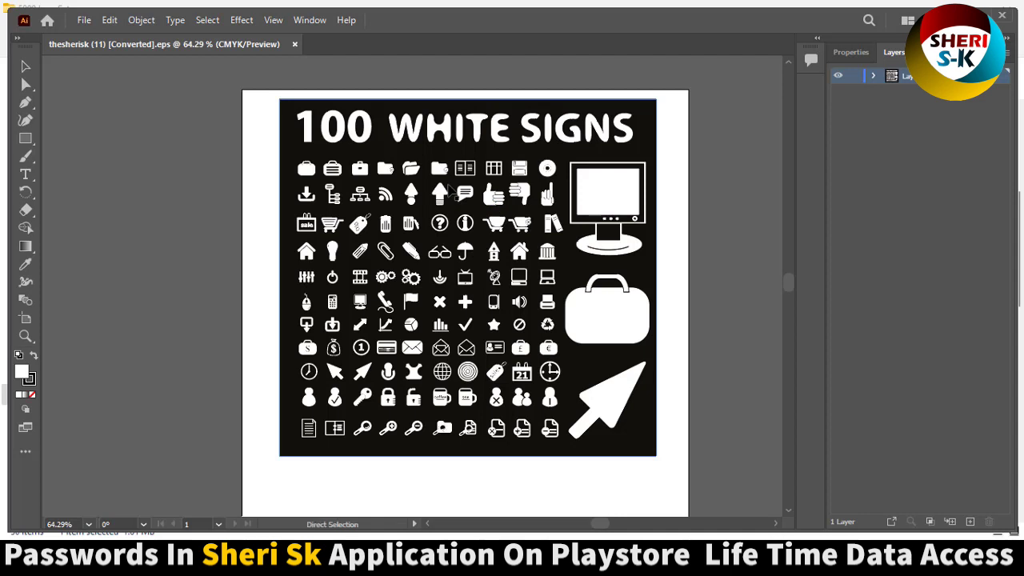
pyautogui.hotkey('ctrl', '=')
pyautogui.hotkey('ctrl', '=')
pyautogui.hotkey('ctrl', '=')
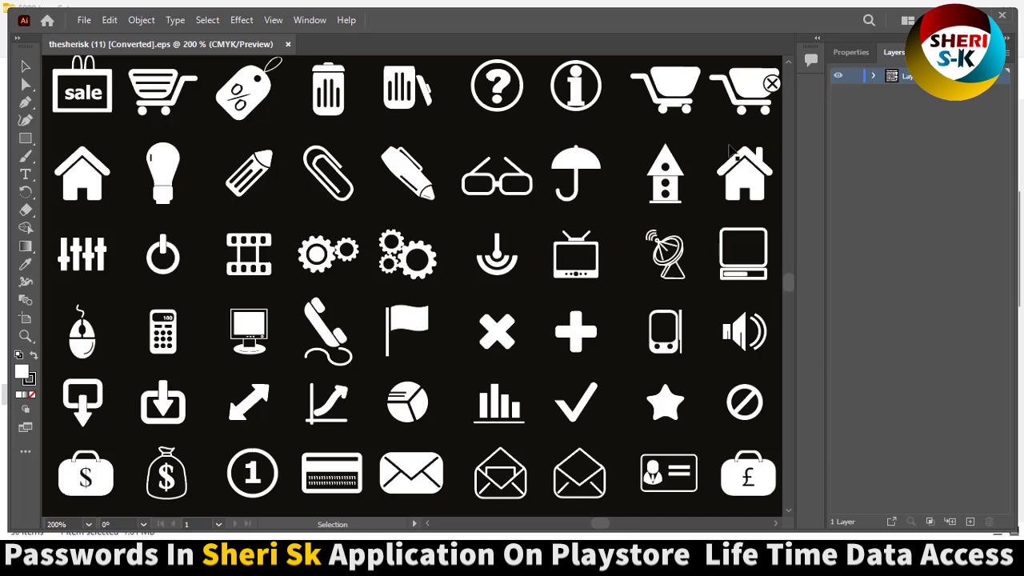
# Set the umbrella icon's fill to pure red (FF0000) and deselect it.
pyautogui.click(595, 164)
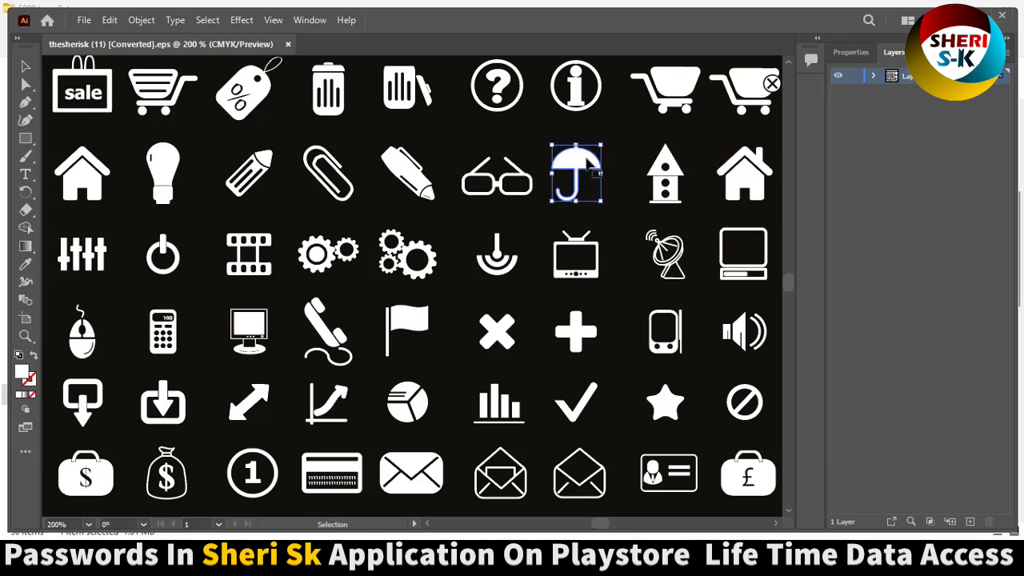
pyautogui.doubleClick(22, 371)
pyautogui.moveTo(537, 141); pyautogui.dragTo(662, 266)
pyautogui.click(642, 296)
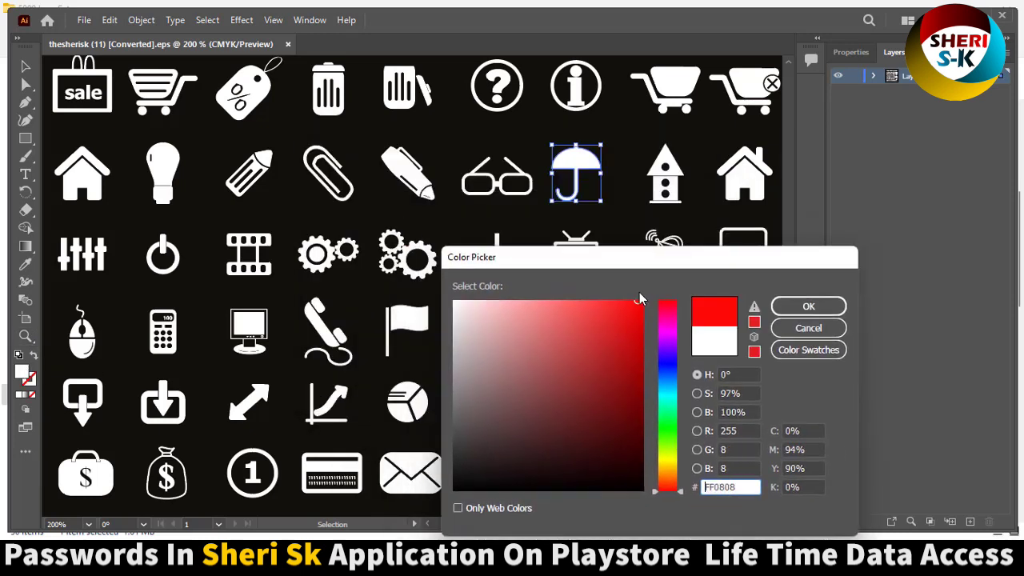
pyautogui.click(808, 307)
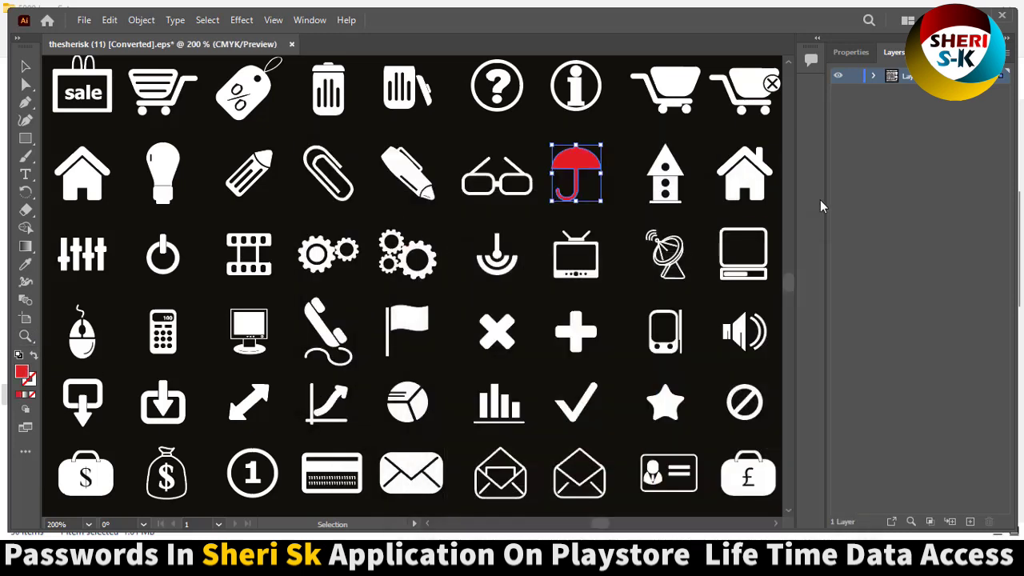
pyautogui.click(626, 148)
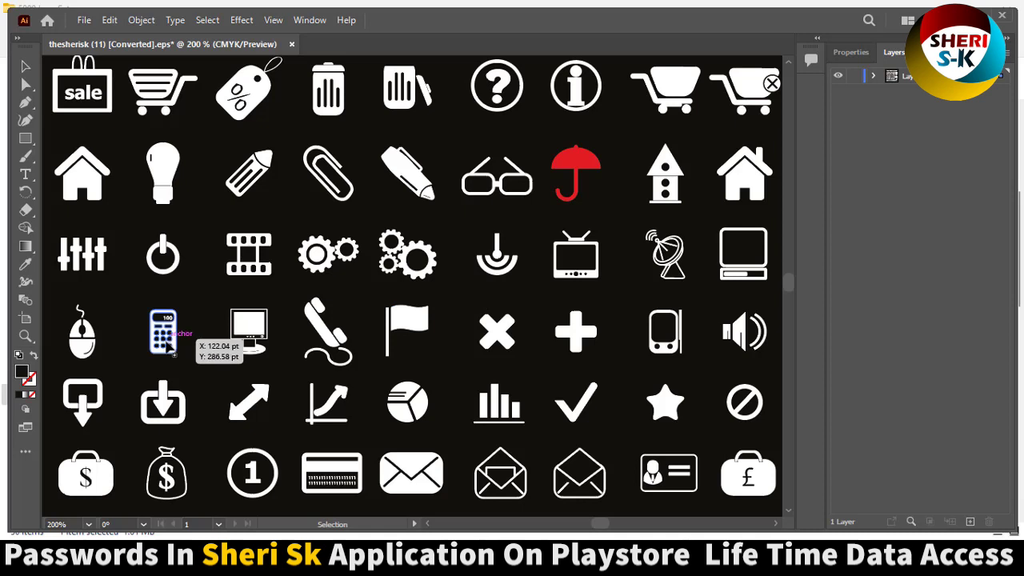
# Apply the orange Radial Gradient 2 preset to the key icon.
pyautogui.scroll(-3, 163, 344)
pyautogui.scroll(-2, 172, 275)
pyautogui.scroll(-1, 171, 275)
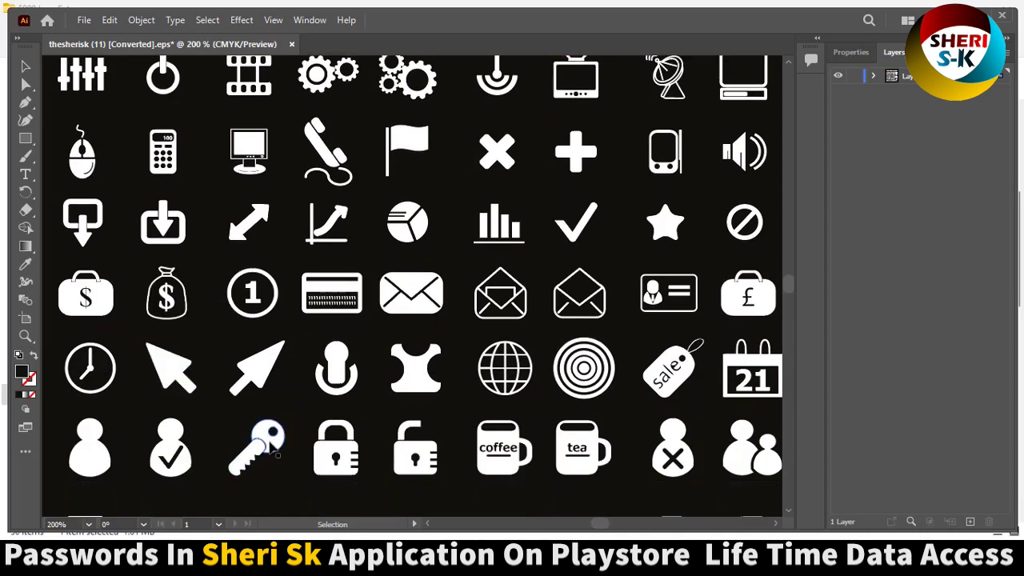
pyautogui.click(272, 446)
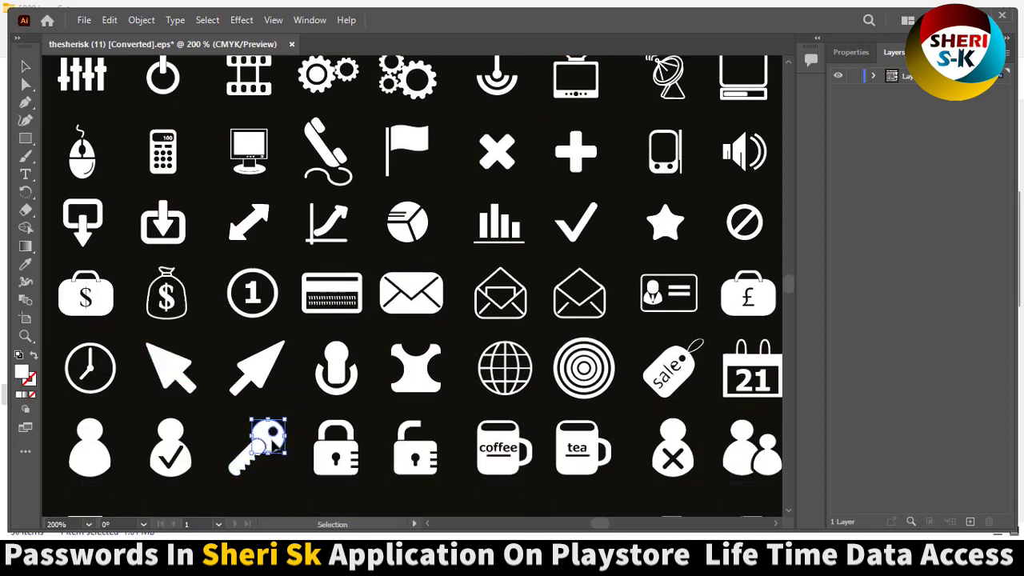
pyautogui.click(25, 397)
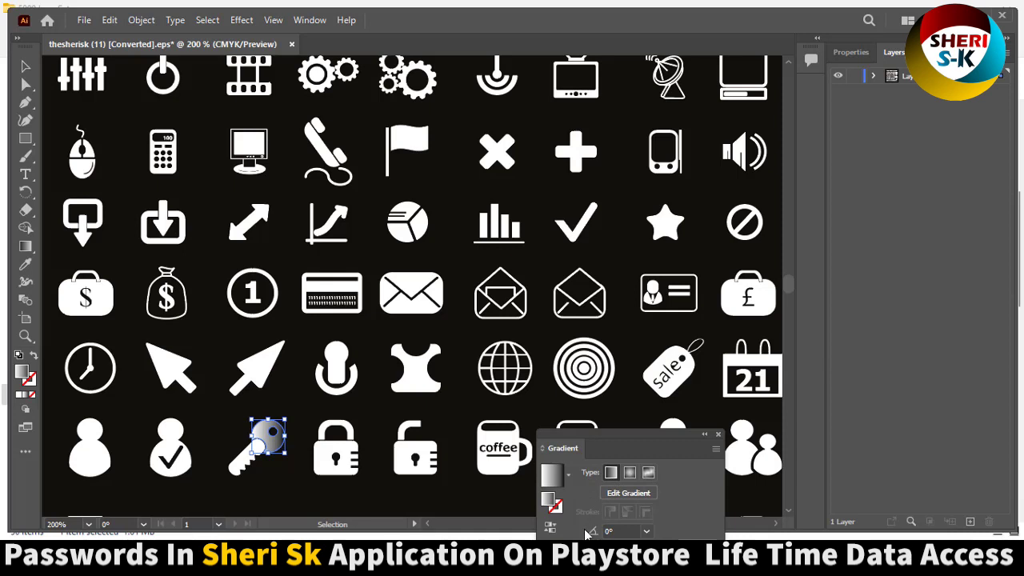
pyautogui.click(568, 475)
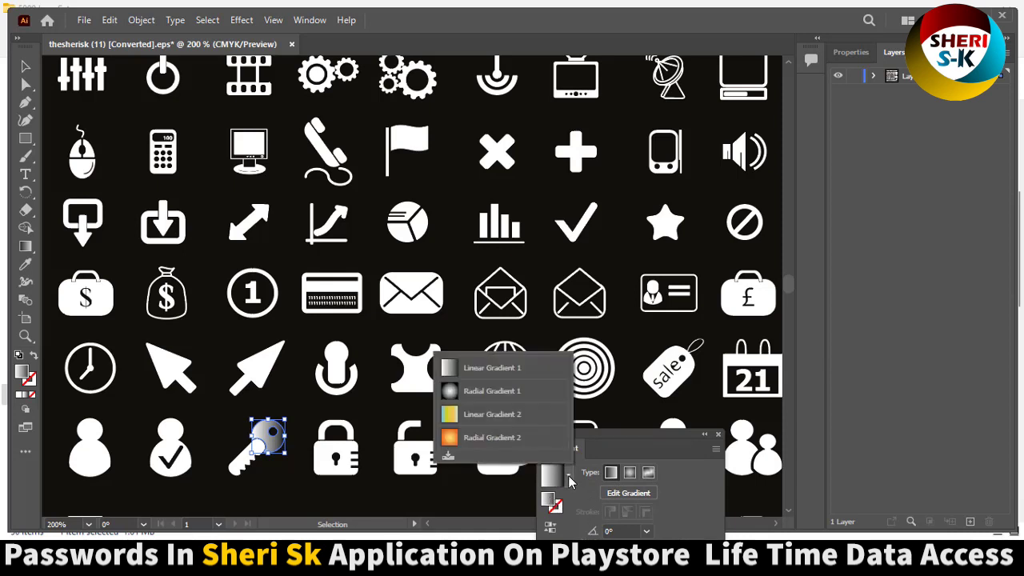
pyautogui.click(450, 438)
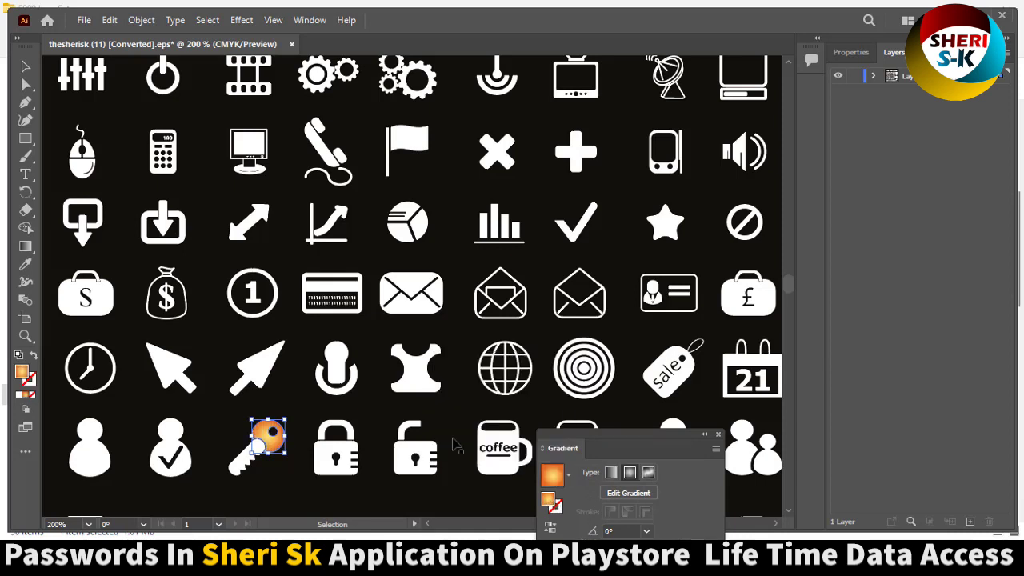
pyautogui.click(296, 488)
# Try the yellow linear gradient on the key's blade, then reapply the orange radial gradient.
pyautogui.click(262, 458)
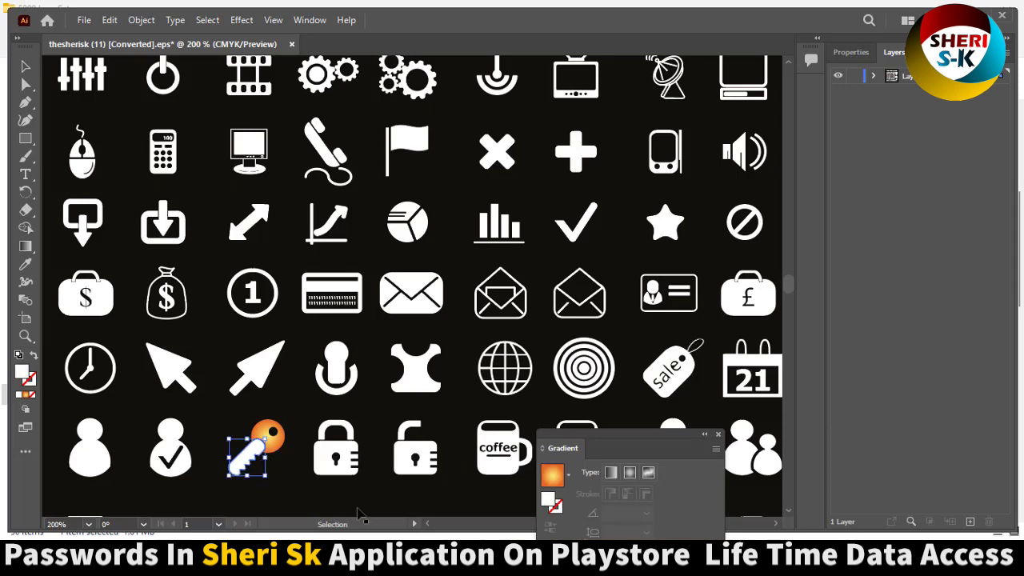
pyautogui.click(569, 475)
pyautogui.click(448, 412)
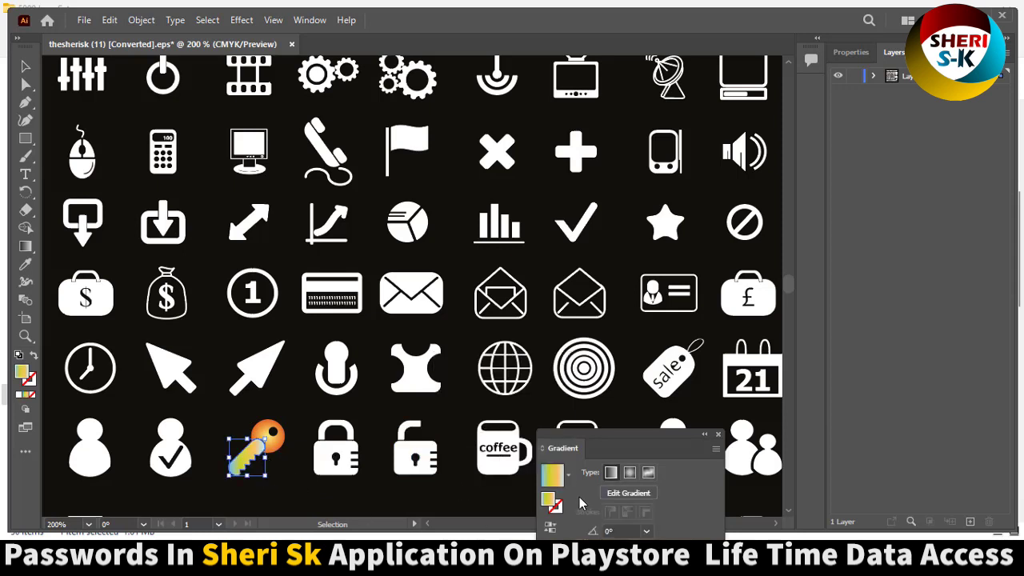
pyautogui.click(568, 476)
pyautogui.click(492, 438)
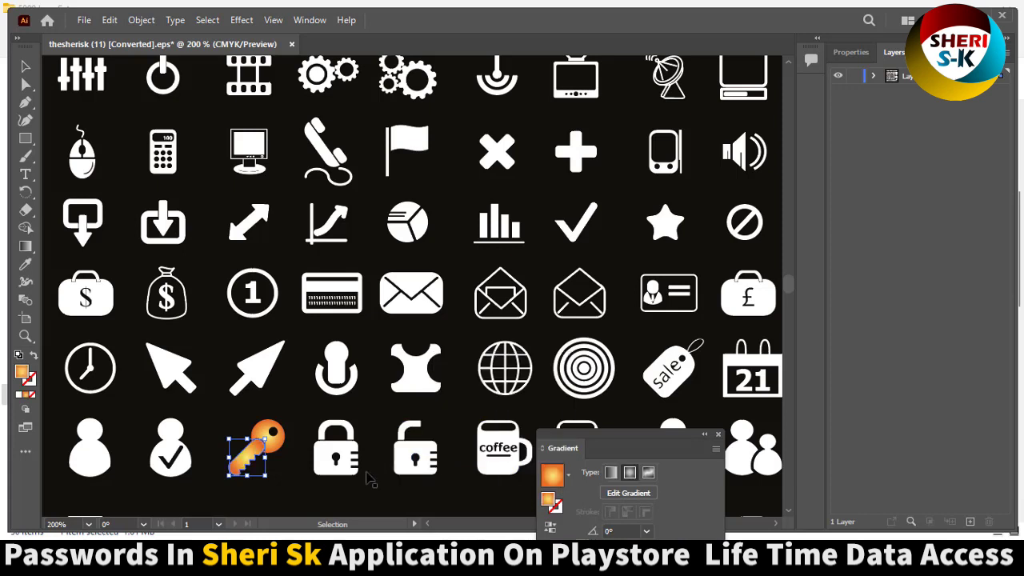
pyautogui.click(366, 484)
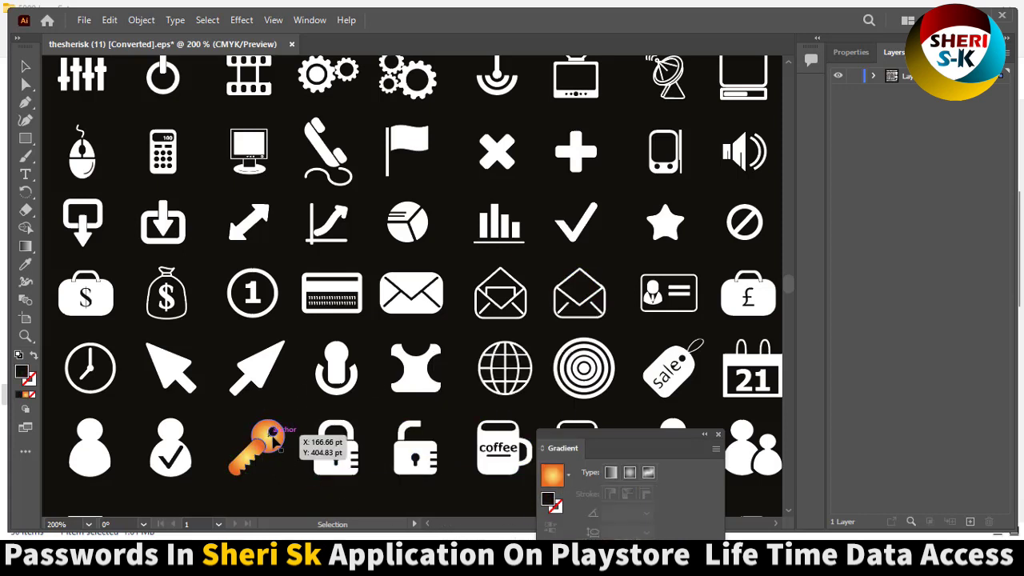
# Fill the light bulb icon with the orange gradient.
pyautogui.scroll(2, 216, 166)
pyautogui.scroll(2, 217, 165)
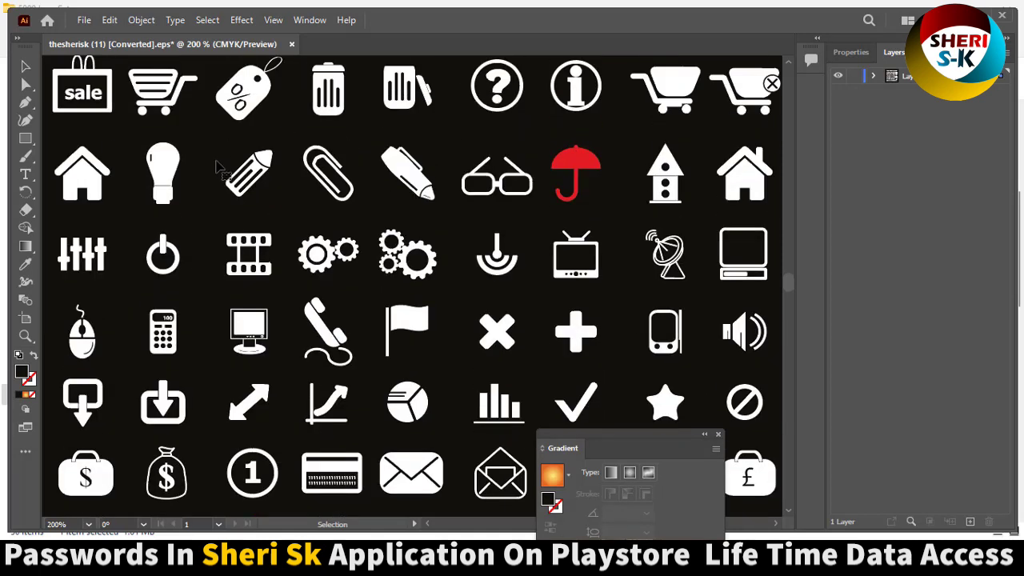
pyautogui.scroll(2, 217, 166)
pyautogui.click(163, 240)
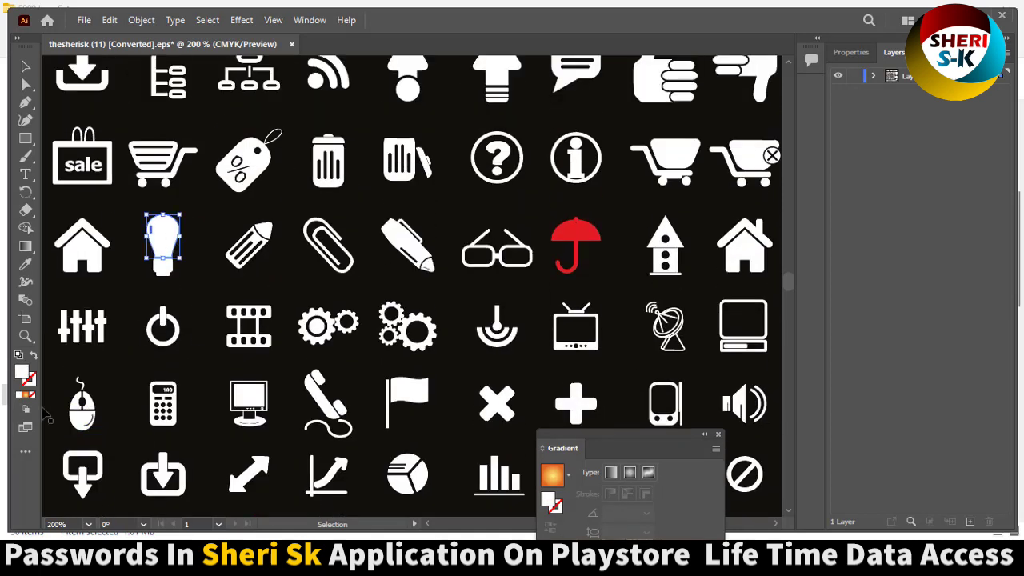
pyautogui.click(26, 395)
pyautogui.click(191, 445)
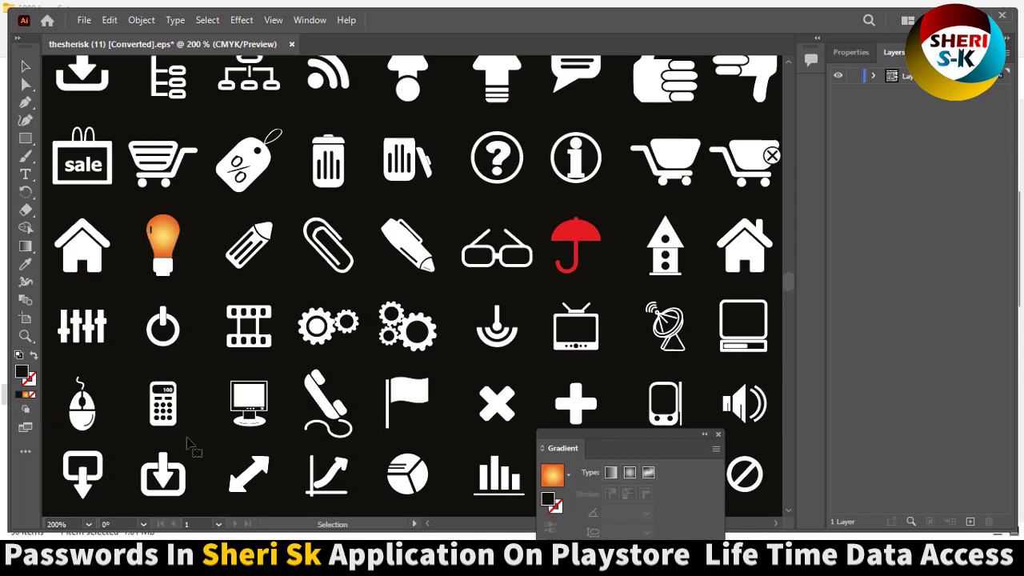
# Recolour only the bulb's base to pure red.
pyautogui.click(165, 269)
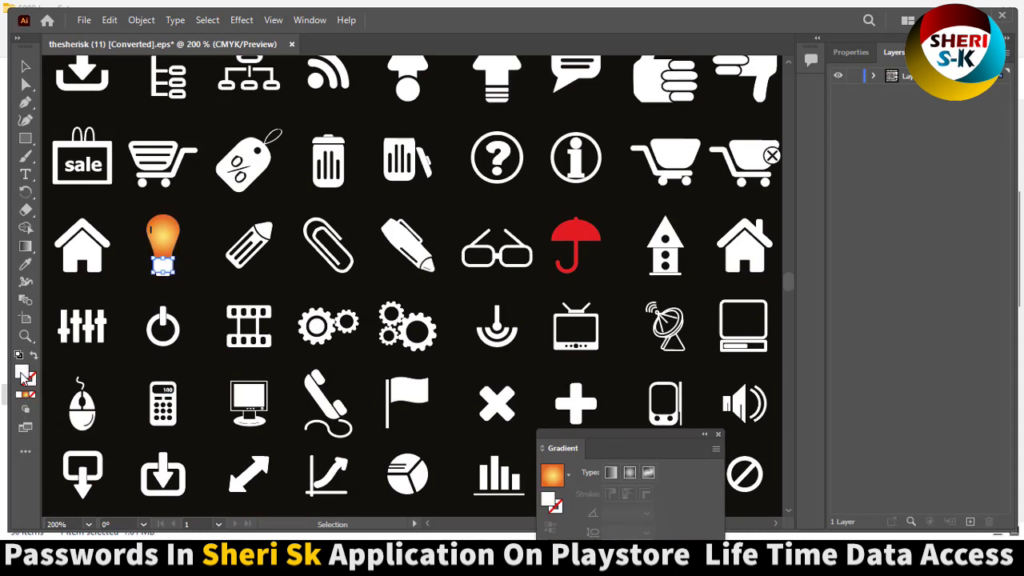
pyautogui.doubleClick(22, 374)
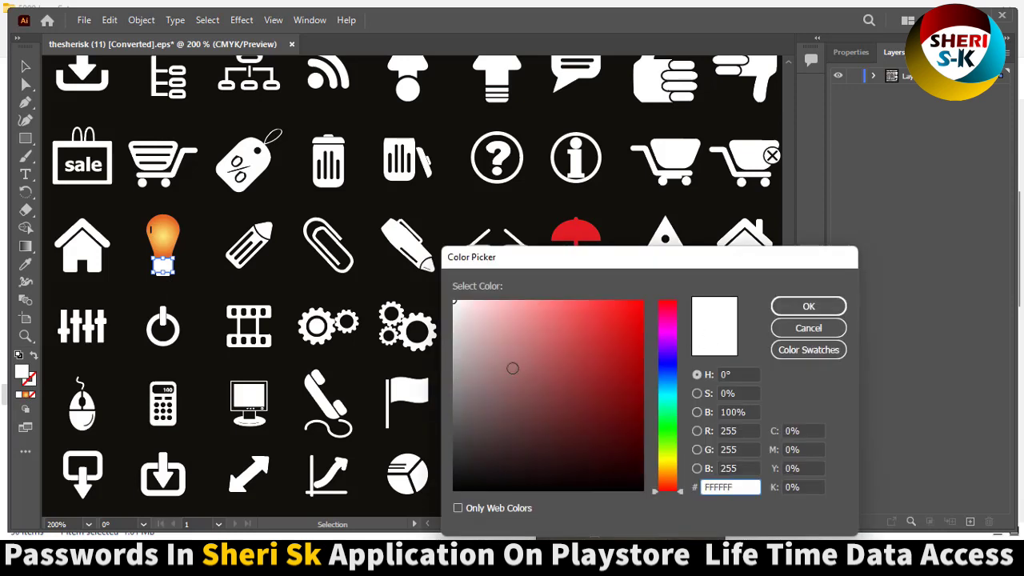
pyautogui.moveTo(671, 328); pyautogui.dragTo(670, 302)
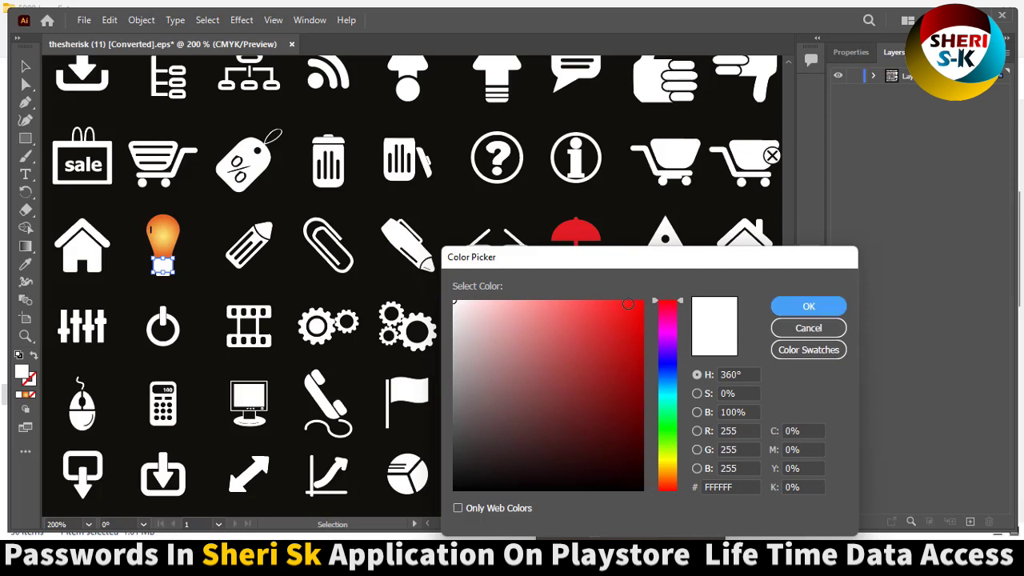
pyautogui.click(640, 303)
pyautogui.click(808, 306)
pyautogui.click(224, 230)
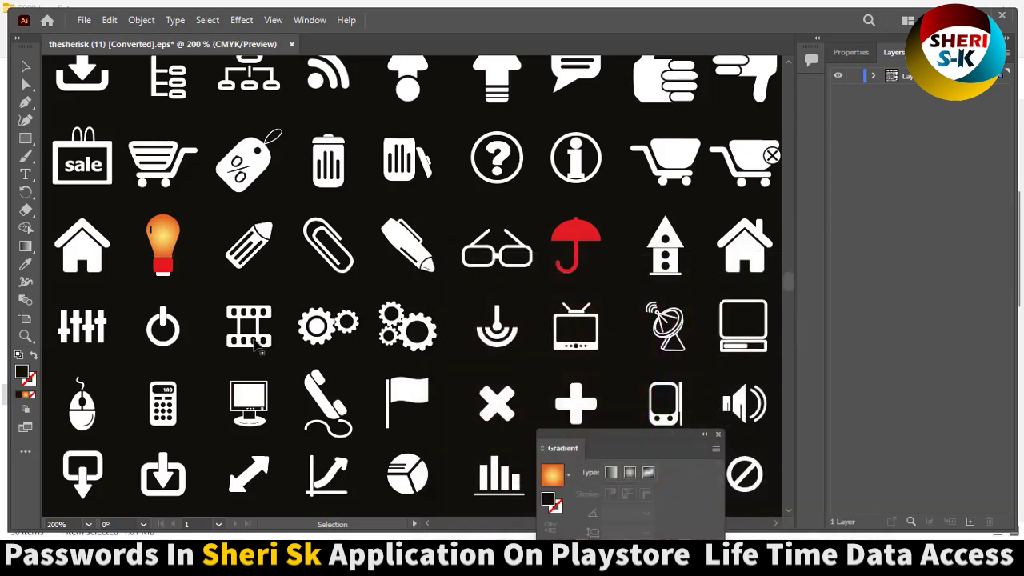
pyautogui.scroll(-3, 552, 304)
# Zoom out to the whole icon board, then close thesherisk (11) discarding changes.
pyautogui.scroll(5, 550, 302)
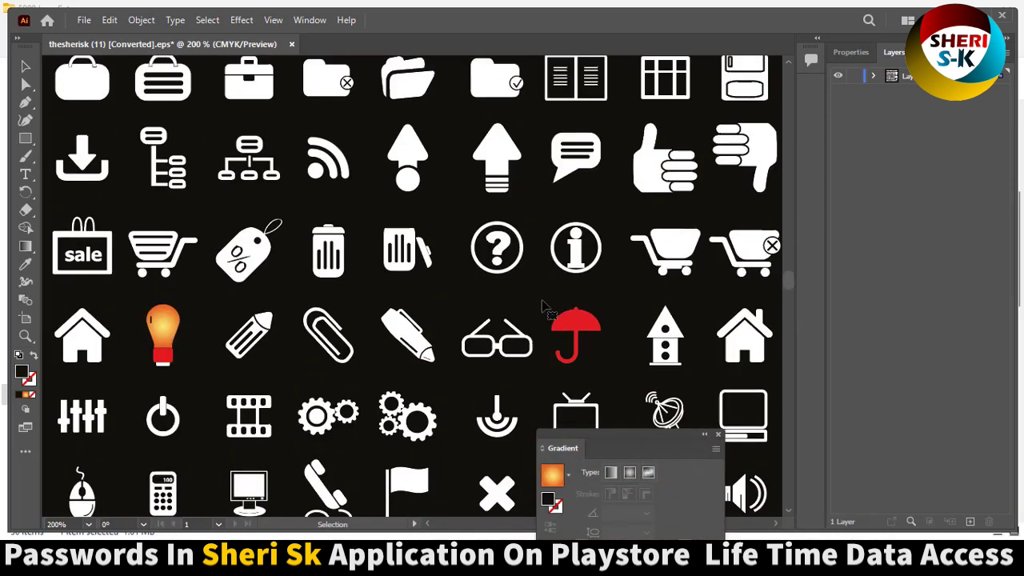
pyautogui.scroll(5, 549, 305)
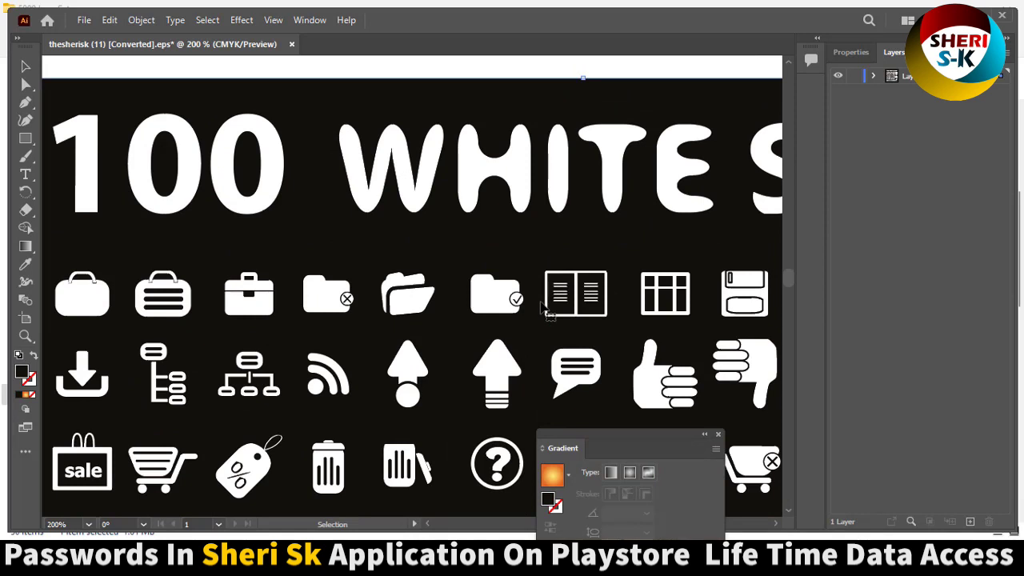
pyautogui.hotkey('ctrl', '-')
pyautogui.hotkey('ctrl', '-')
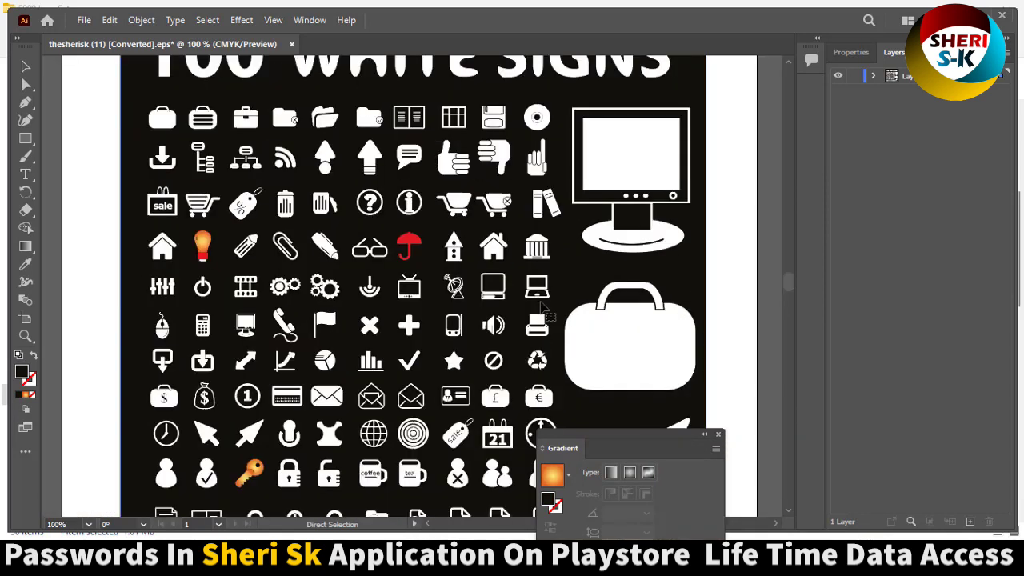
pyautogui.hotkey('ctrl', '-')
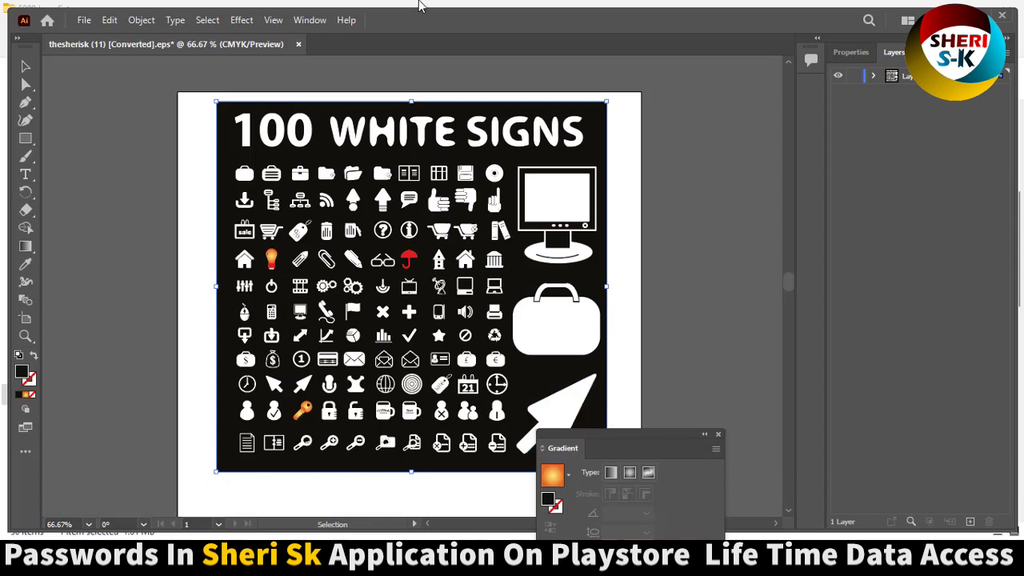
pyautogui.doubleClick(417, 23)
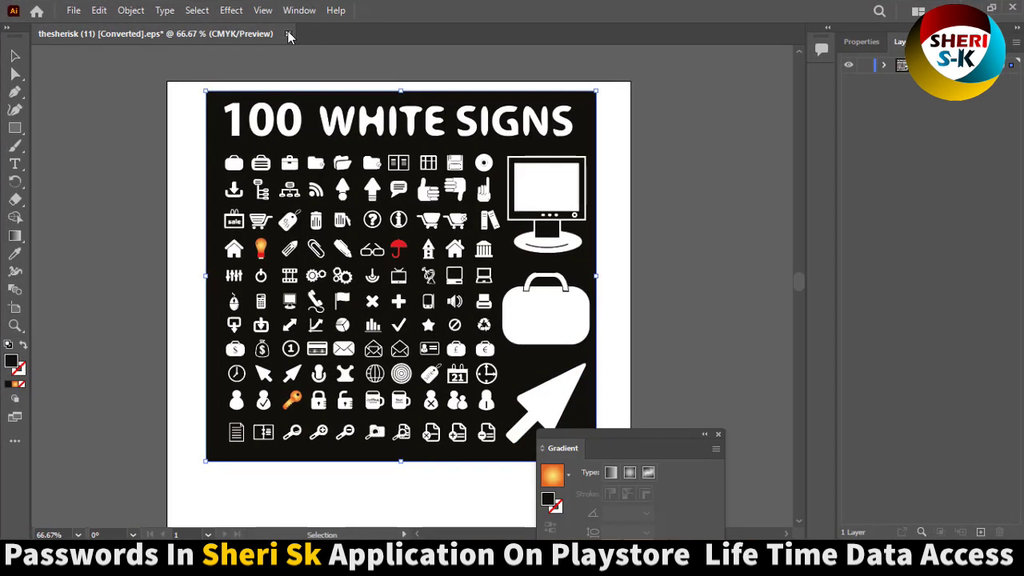
pyautogui.click(288, 34)
pyautogui.click(585, 298)
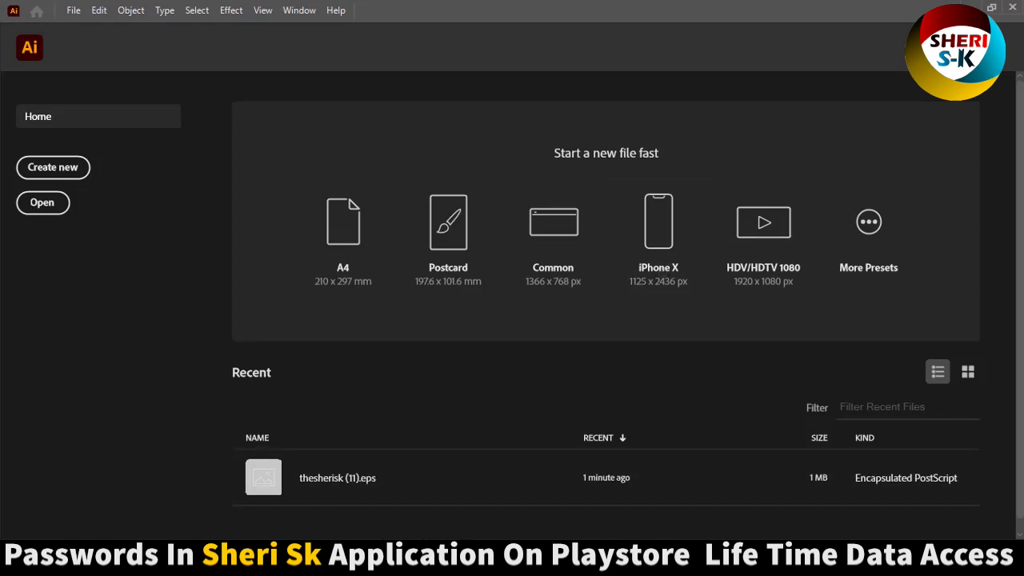
# Return to the 5000 Icon Set folder and open thesherisk (50).eps in Illustrator.
pyautogui.hotkey('alt', 'Tab')
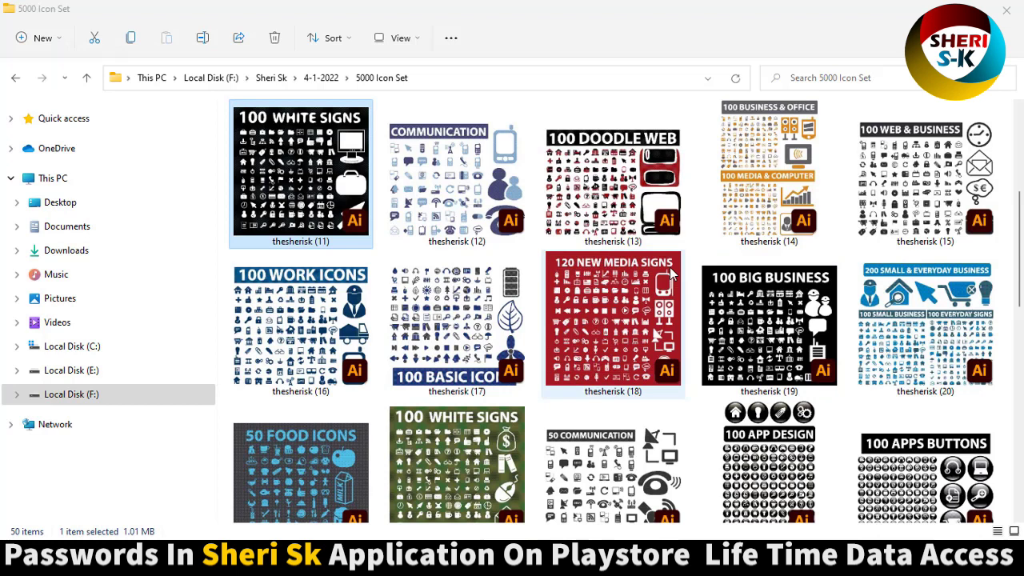
pyautogui.scroll(-3, 572, 236)
pyautogui.scroll(-5, 560, 237)
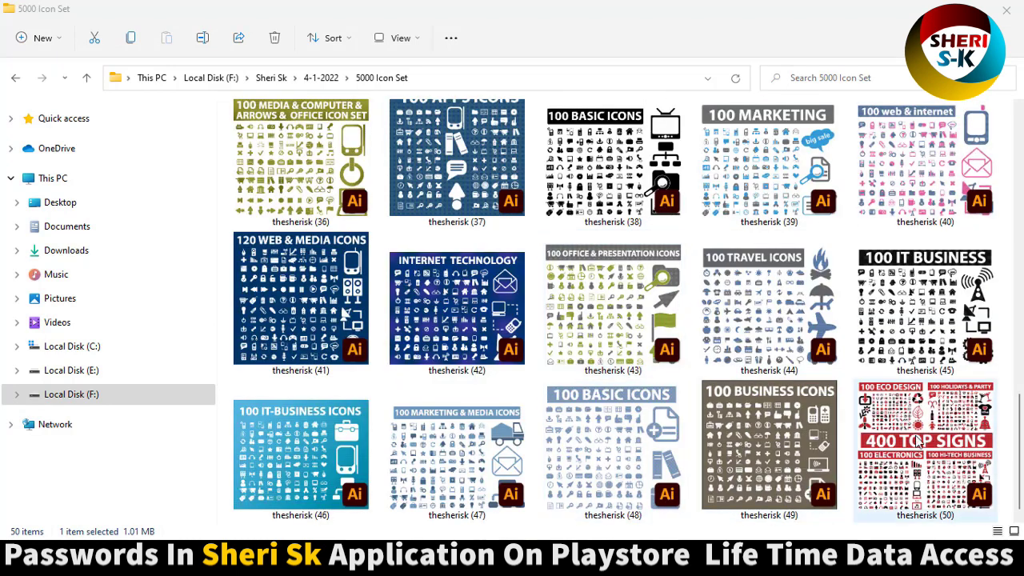
pyautogui.click(949, 468)
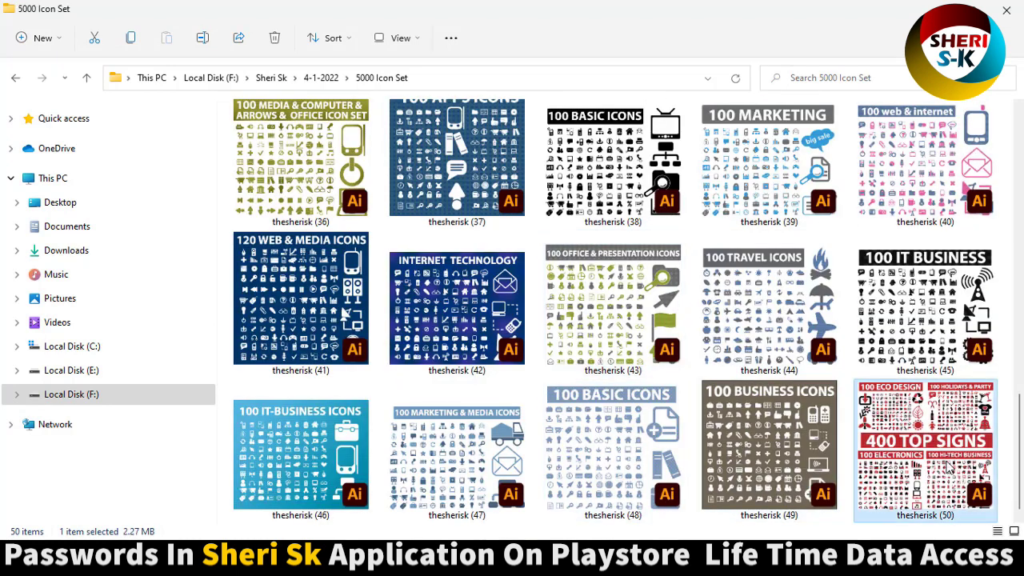
pyautogui.doubleClick(928, 424)
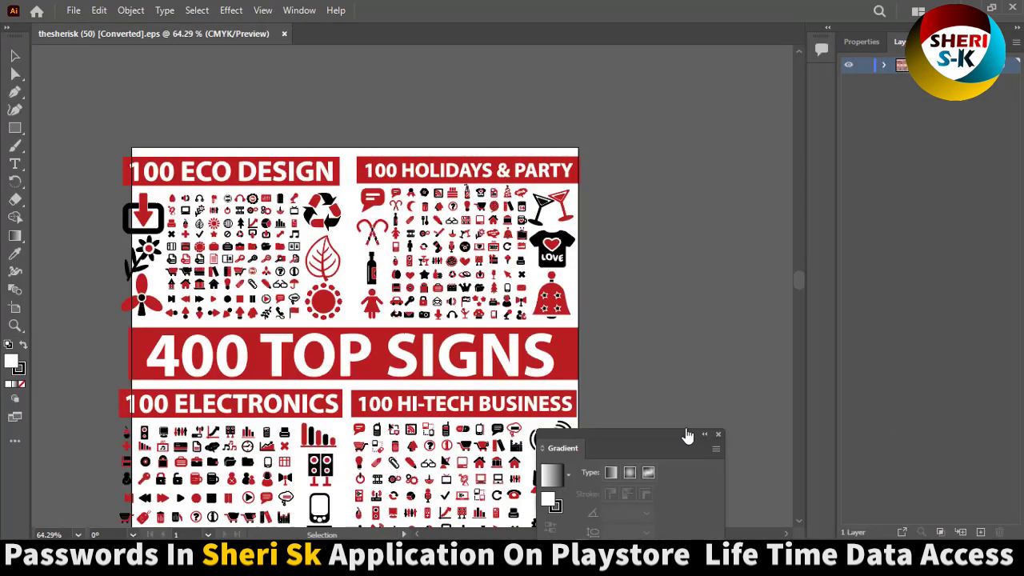
# Drag the red arrow left of the artboard and the black box above it.
pyautogui.scroll(-2, 424, 416)
pyautogui.scroll(-1, 380, 405)
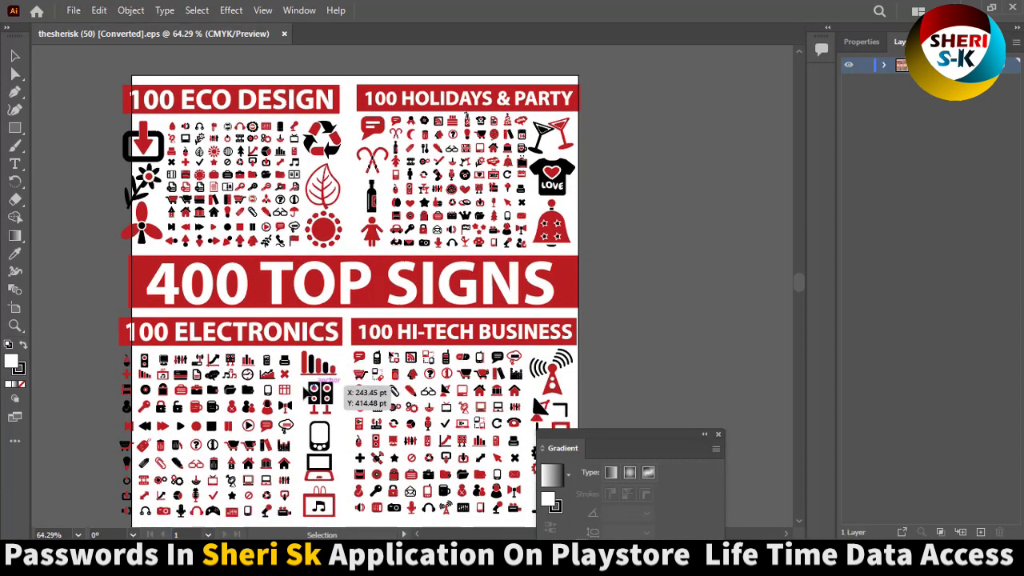
pyautogui.scroll(-2, 334, 384)
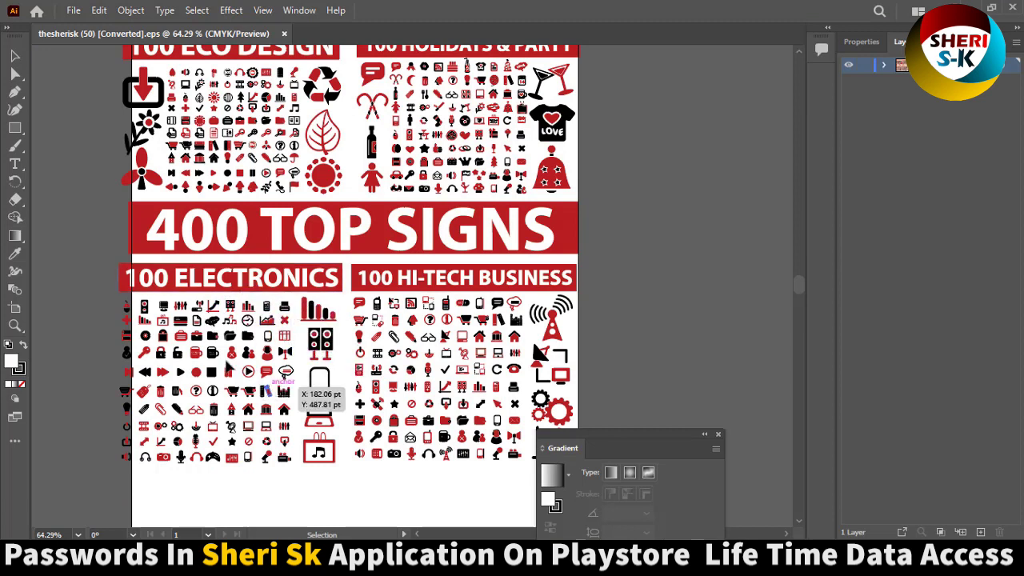
pyautogui.scroll(2, 216, 337)
pyautogui.scroll(3, 192, 289)
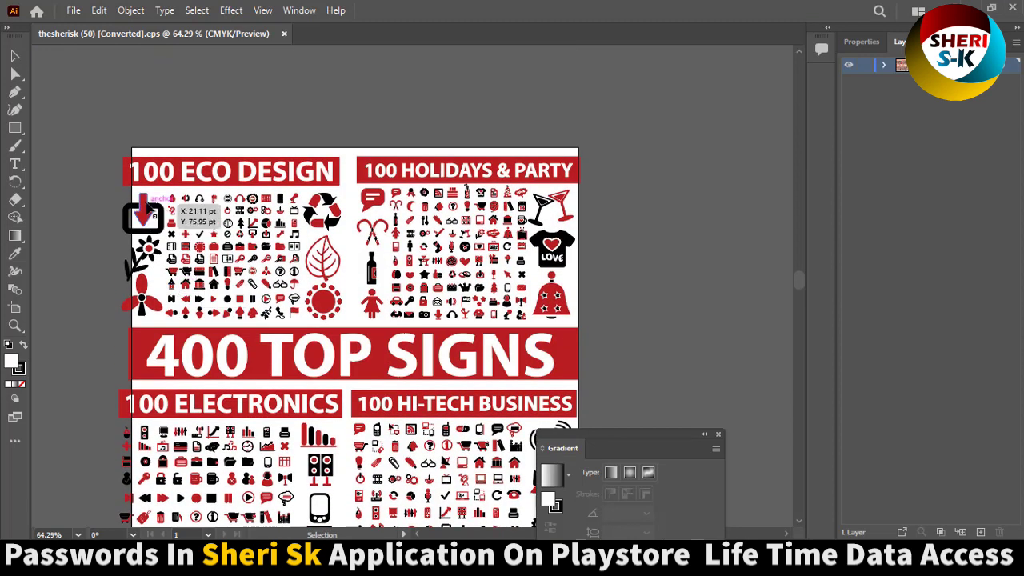
pyautogui.moveTo(145, 208); pyautogui.dragTo(42, 206)
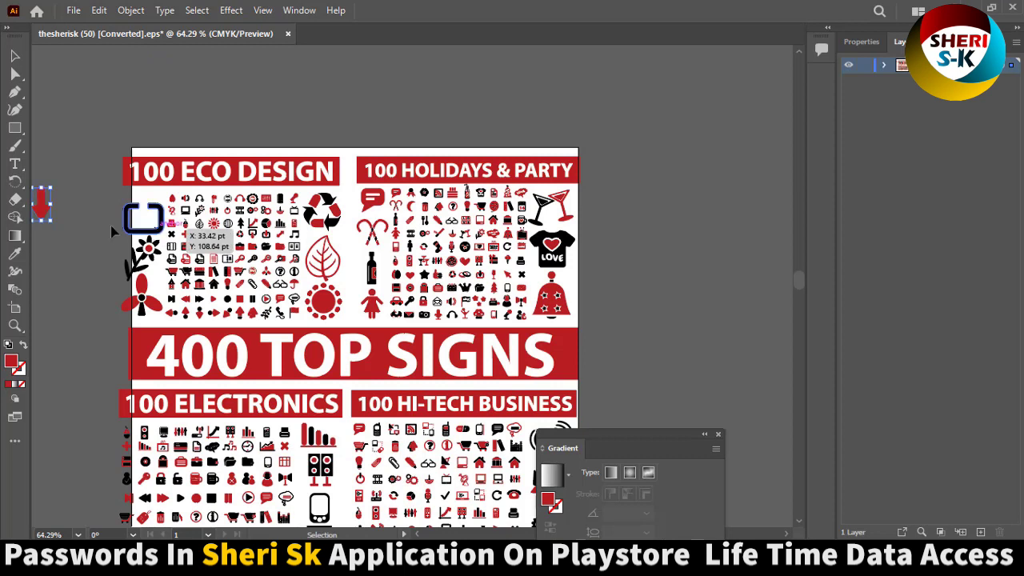
pyautogui.moveTo(120, 228); pyautogui.dragTo(199, 86)
# Nudge the 100 ECO DESIGN title and move a red recycle-icon piece down.
pyautogui.moveTo(181, 171)
pyautogui.mouseDown()
pyautogui.moveTo(485, 186)
pyautogui.moveTo(180, 171)
pyautogui.mouseUp()
pyautogui.click(340, 206)
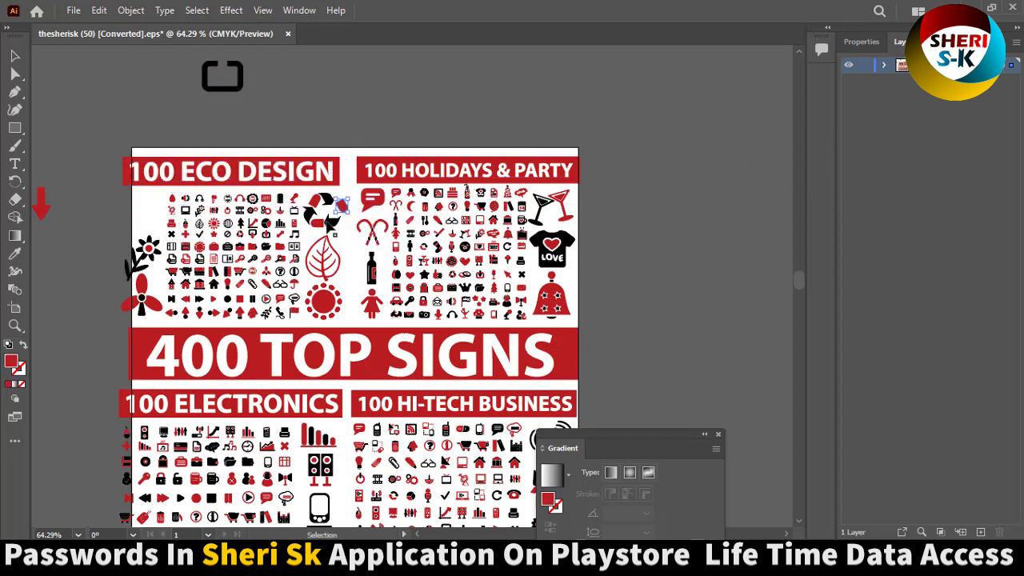
pyautogui.moveTo(340, 206); pyautogui.dragTo(296, 258)
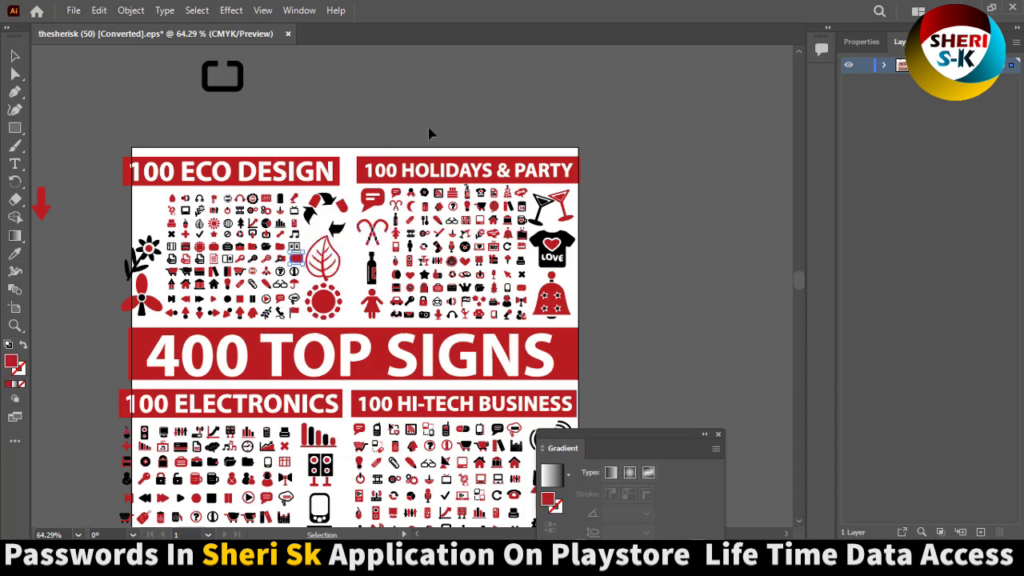
# Close 400 Top Signs without saving and browse the 5000 Icon Set thumbnails again.
pyautogui.click(288, 33)
pyautogui.click(588, 299)
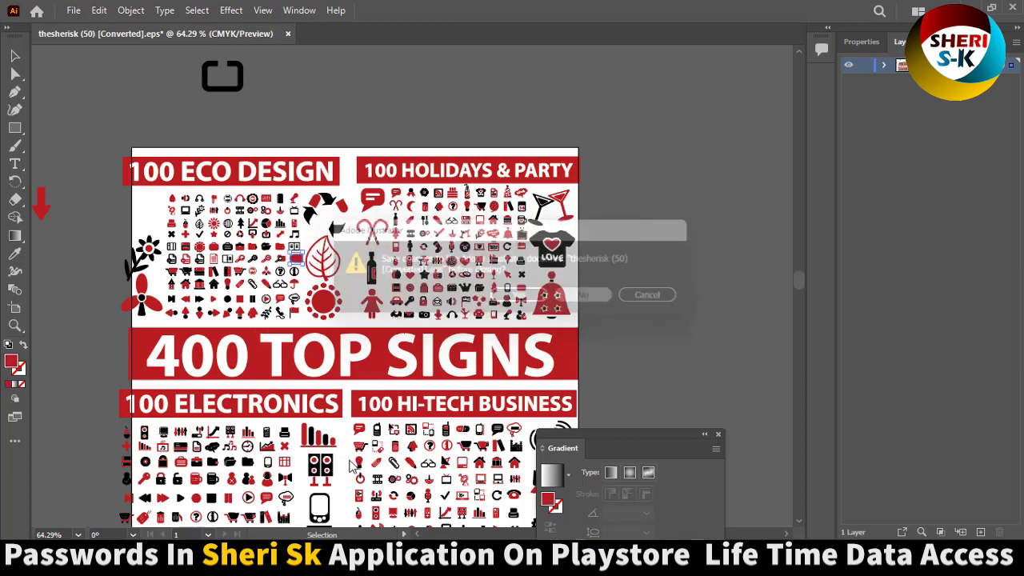
pyautogui.click(430, 480)
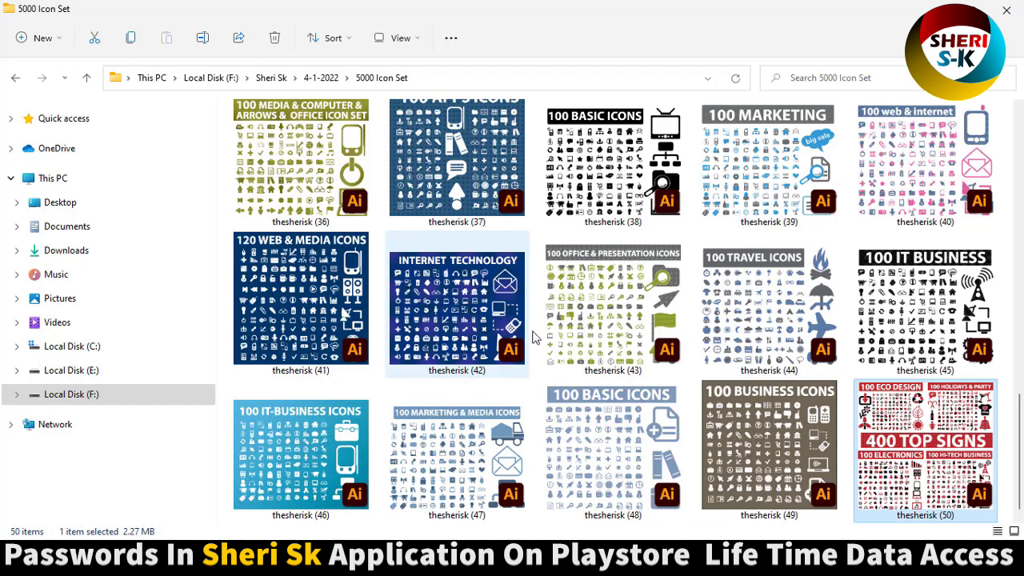
pyautogui.scroll(5, 560, 336)
pyautogui.scroll(8, 756, 354)
pyautogui.scroll(3, 640, 352)
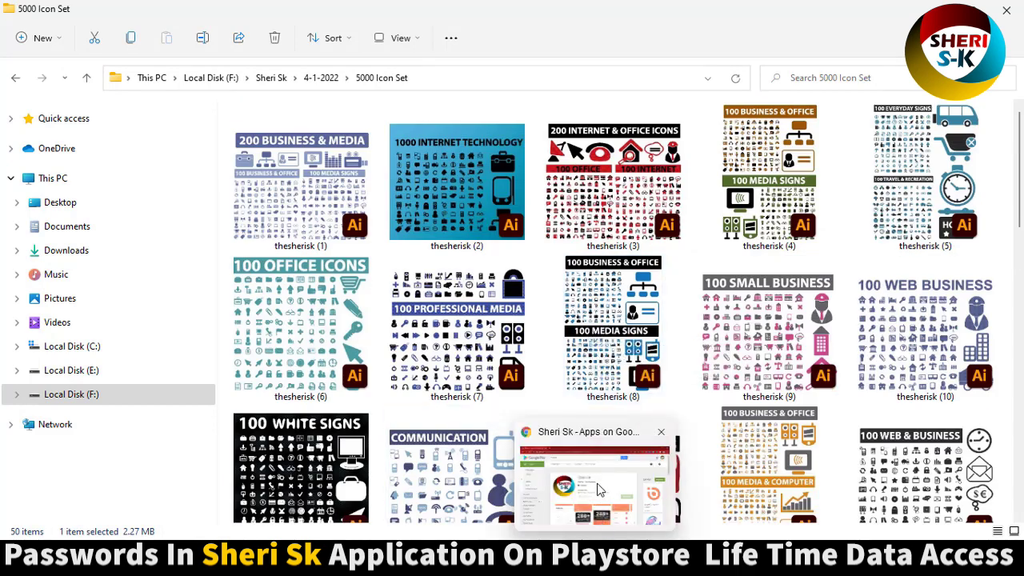
pyautogui.click(601, 484)
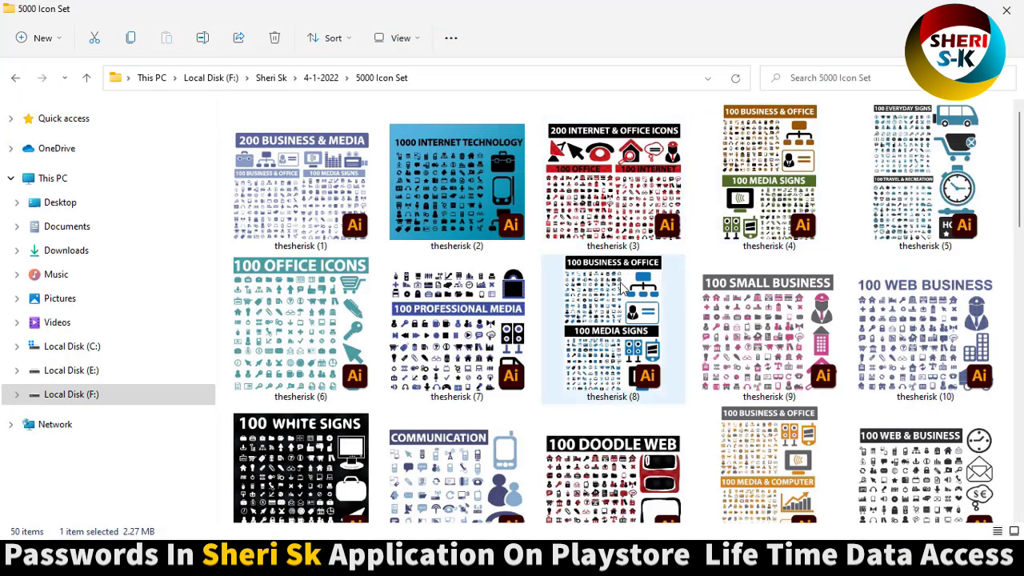
pyautogui.scroll(-5, 622, 287)
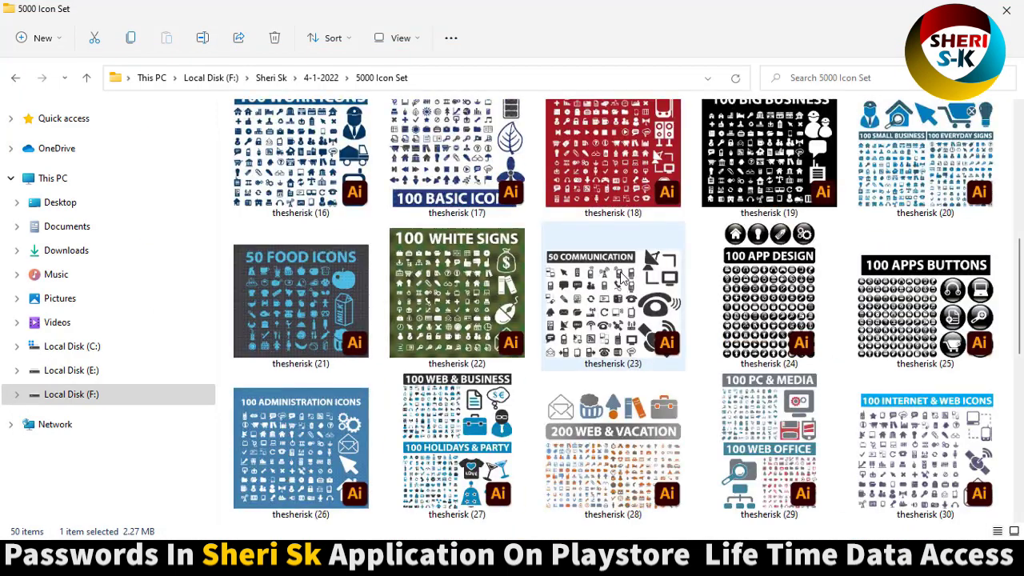